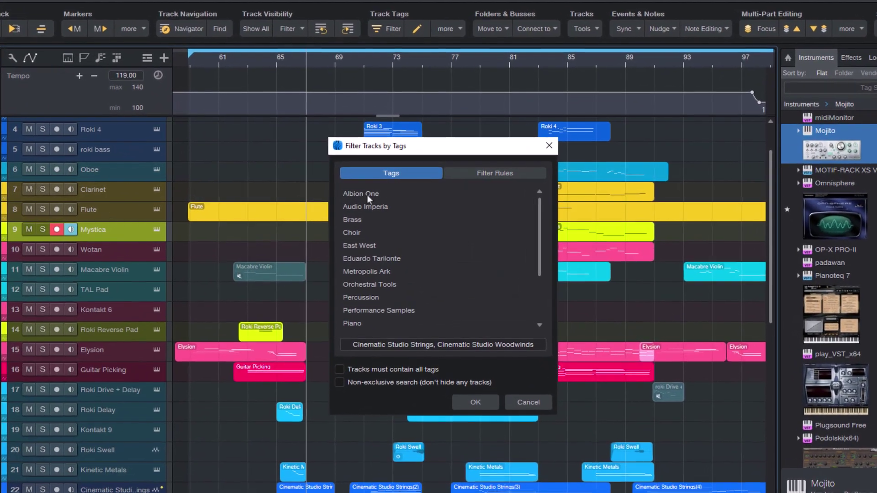
Select Albion One, Audio Imperia and Metropolis Ark as tags in the track tag filter.
click(368, 196)
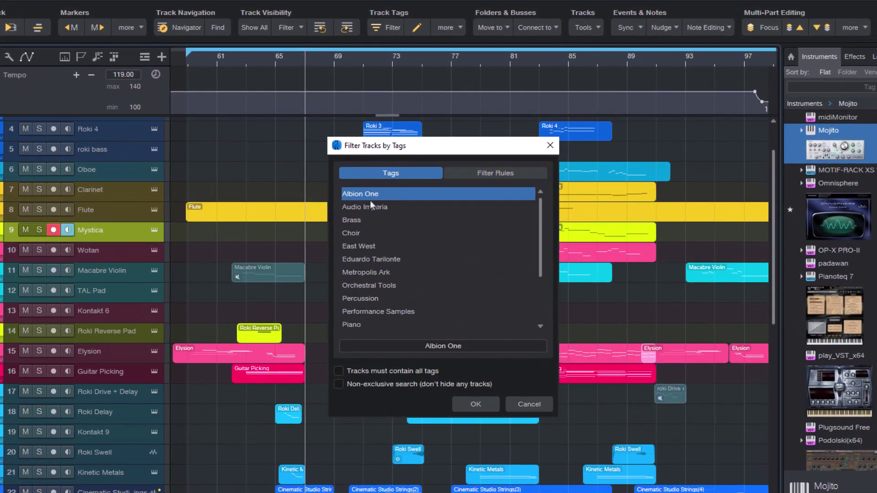
click(375, 206)
click(380, 272)
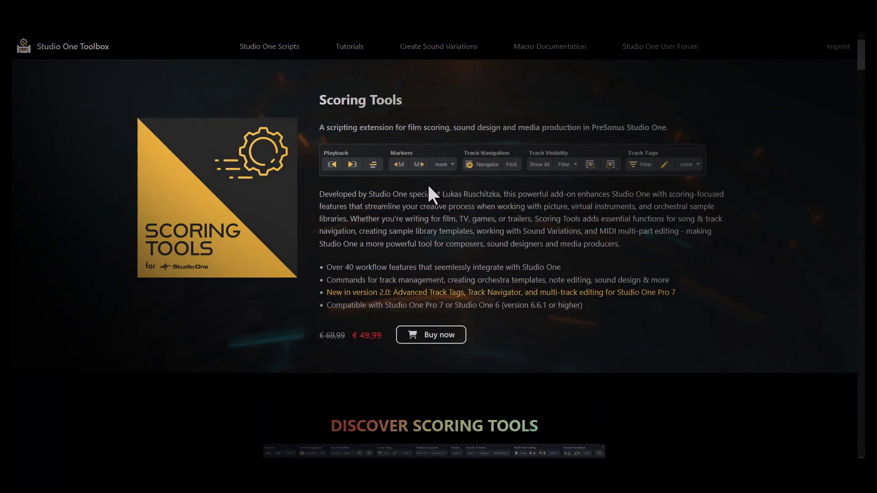
scroll(502, 215, down, 5)
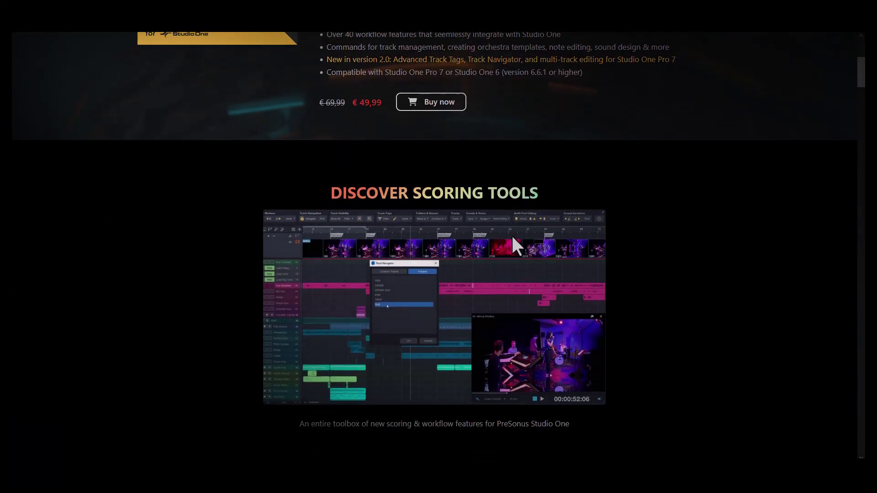
scroll(491, 246, down, 5)
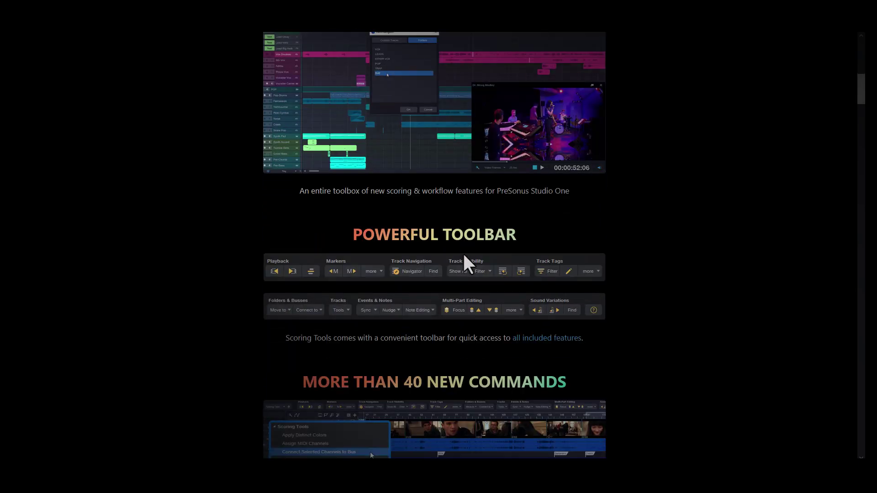
scroll(463, 253, down, 2)
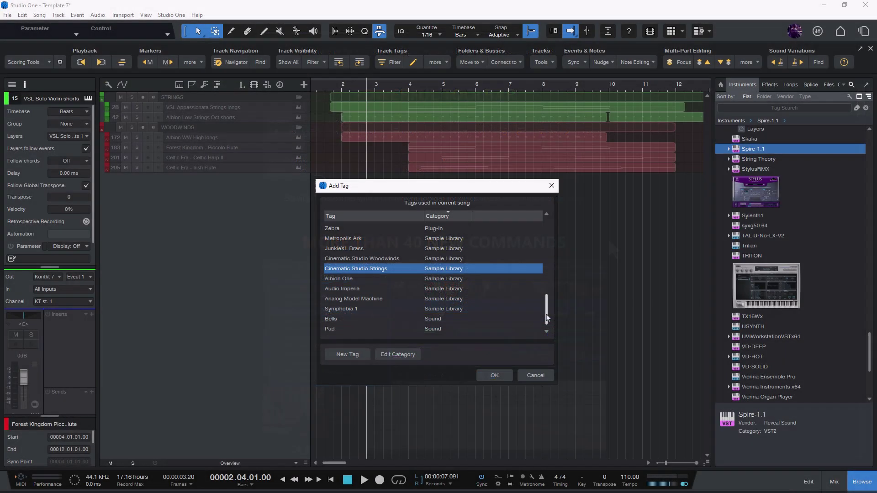
Give the Keyboard and Guitar tags the Instrument category and add both to the VSL Solo Violin shorts track.
drag(551, 320, 565, 218)
click(331, 252)
shift+click(330, 264)
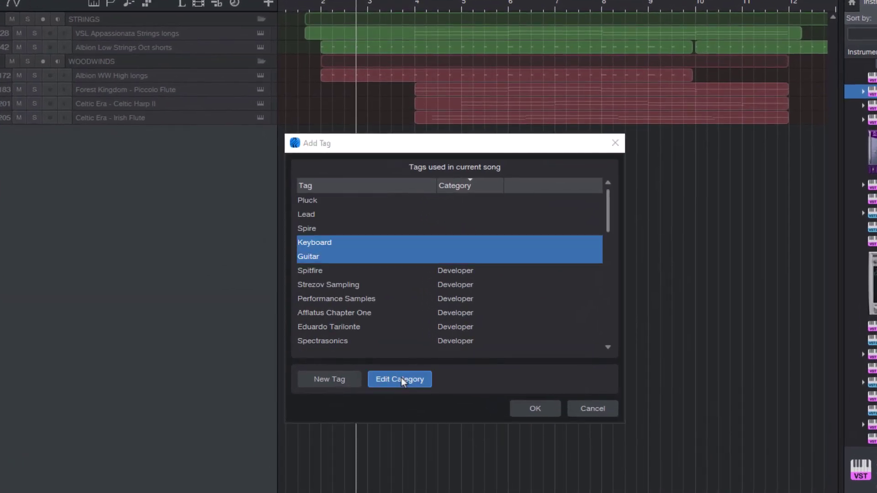
click(398, 362)
text(Instrument)
key(Return)
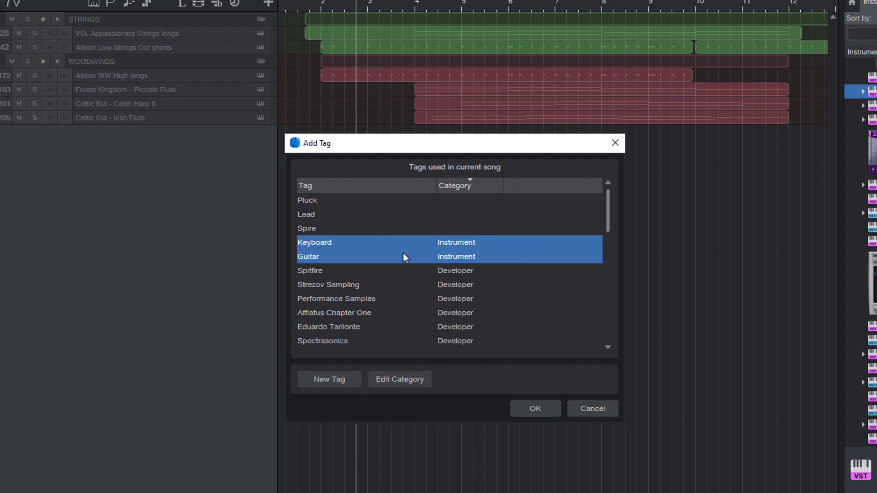
click(533, 407)
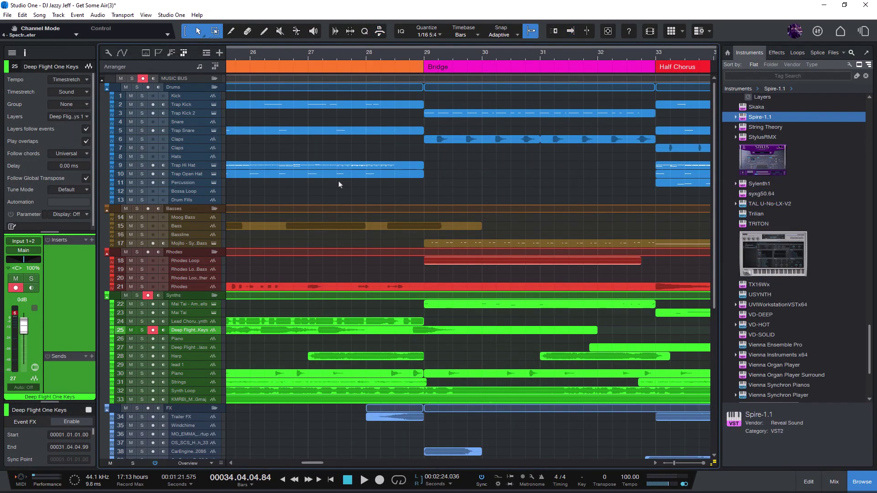
Marquee-select the events on tracks 24–41 in the Get Some Air song.
scroll(339, 185, down, 5)
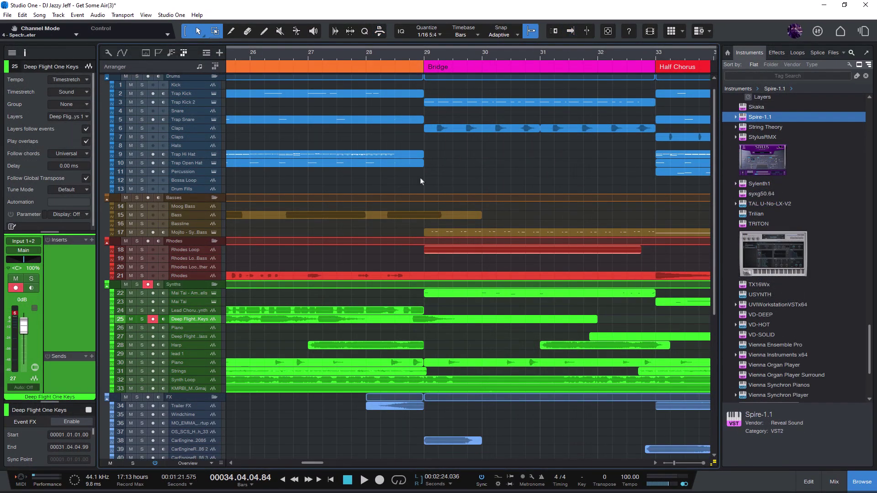
scroll(366, 190, down, 8)
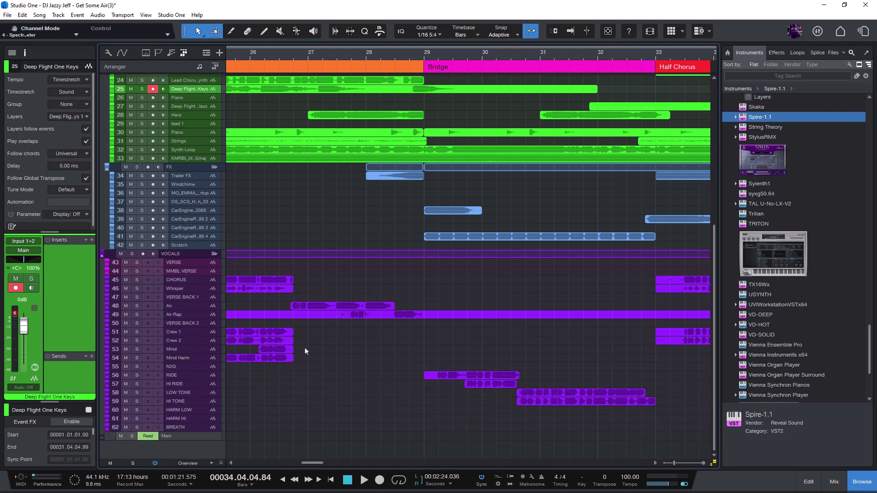
scroll(309, 347, up, 8)
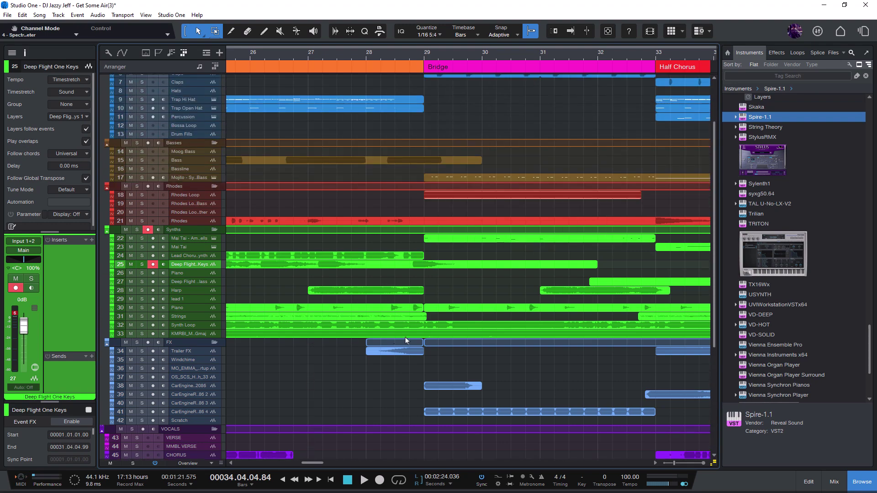
drag(530, 269, 350, 416)
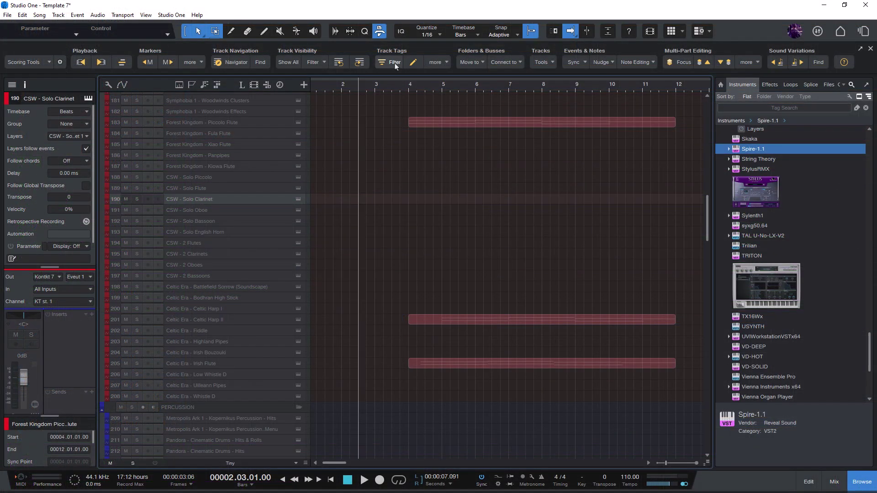
Filter tracks by Albion One, Audio Imperia, Metropolis Ark and Performance Samples, then select Albion Hi Brass shorts.
click(394, 63)
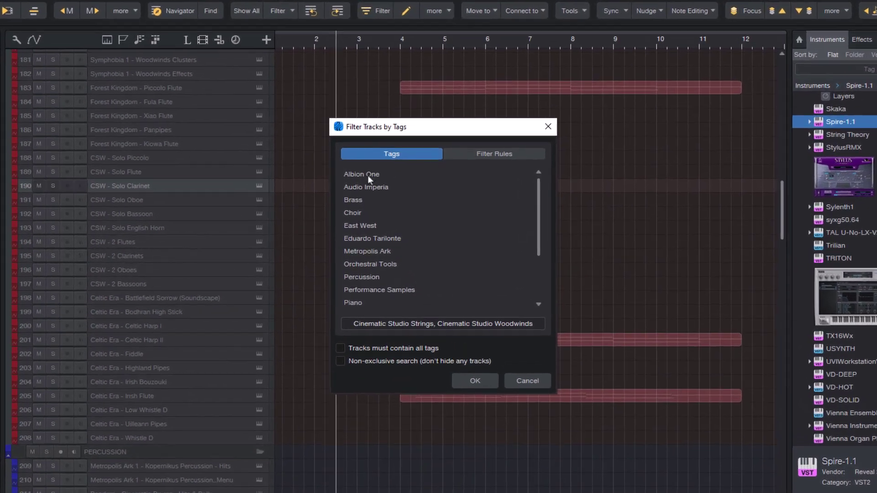
click(383, 191)
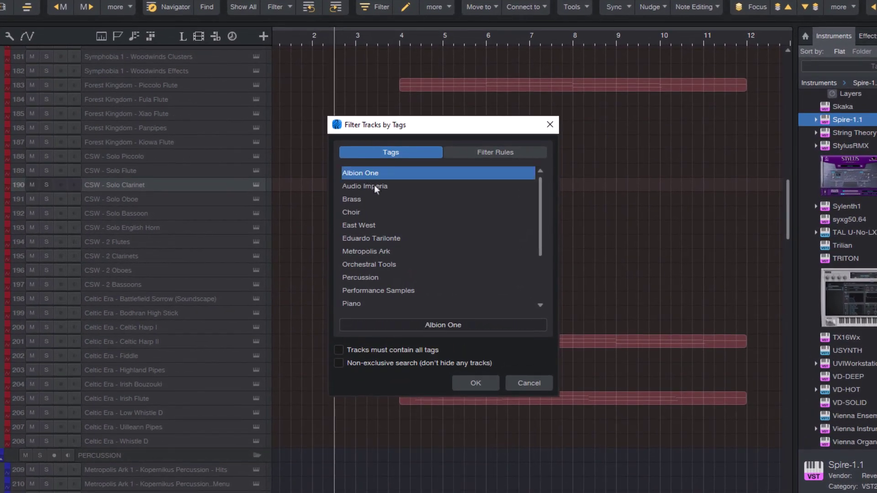
ctrl+click(374, 185)
ctrl+click(380, 250)
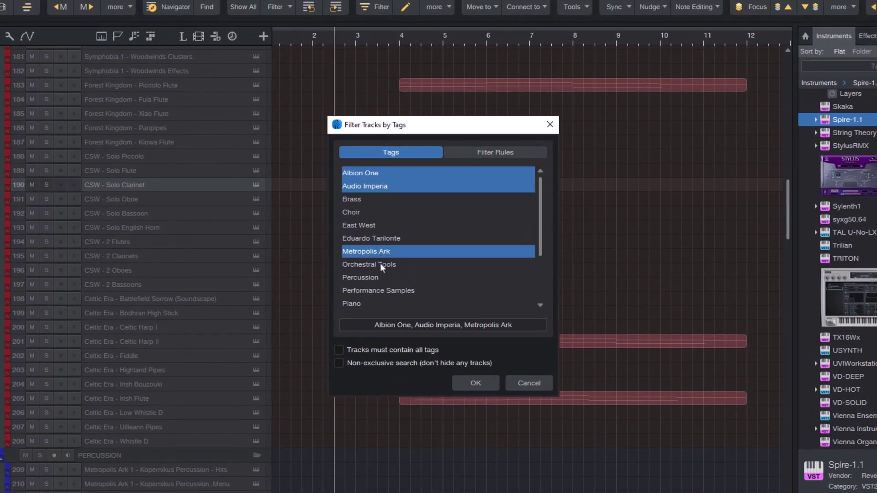
ctrl+click(383, 290)
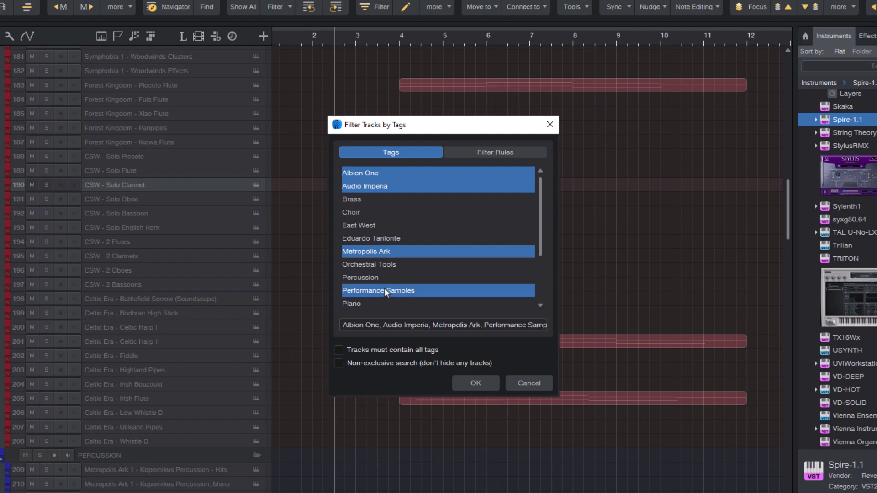
click(475, 384)
click(217, 255)
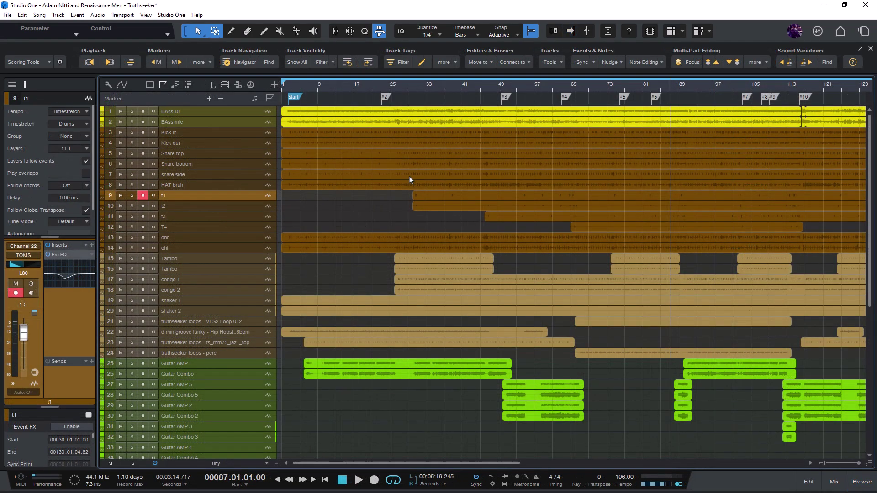
Filter the Truthseeker track list by name to show only Guitar tracks.
scroll(337, 242, down, 4)
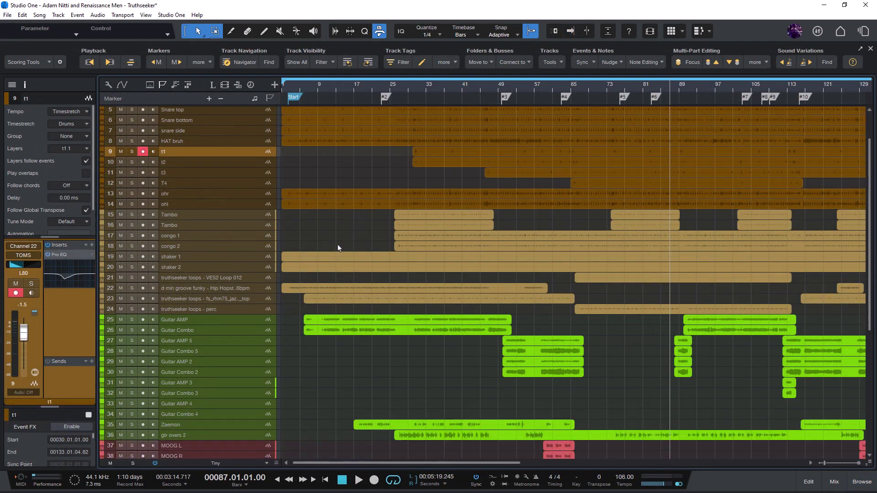
scroll(292, 326, up, 4)
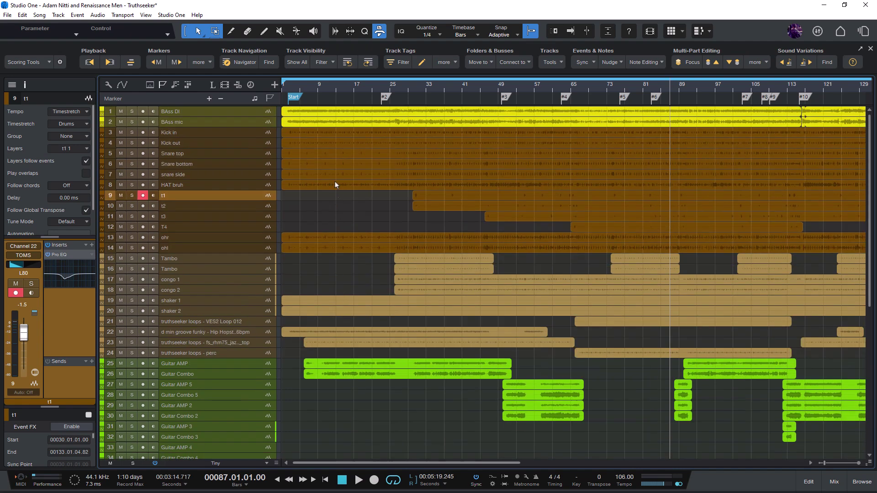
click(326, 64)
click(345, 163)
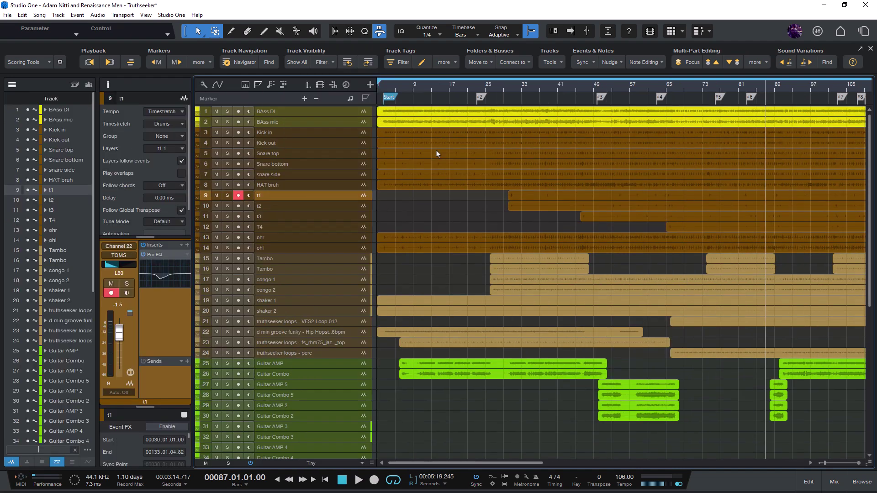
key(Return)
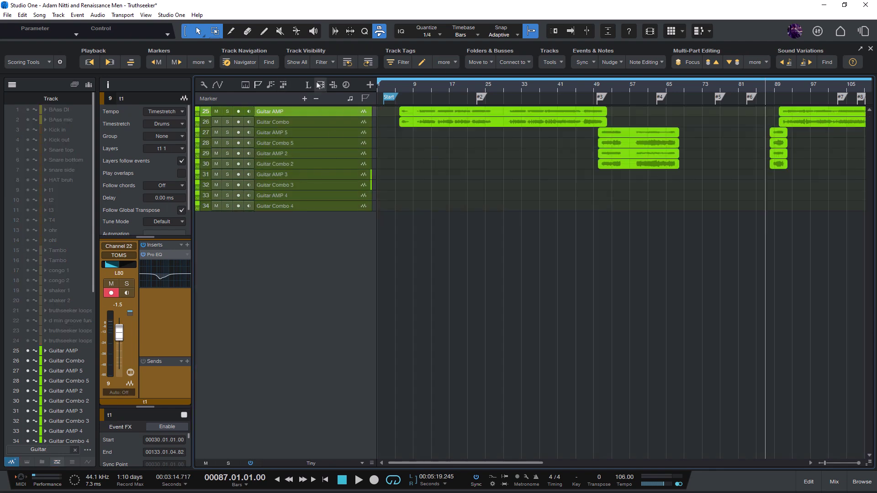
Show all tracks again and select the ohr track.
click(297, 63)
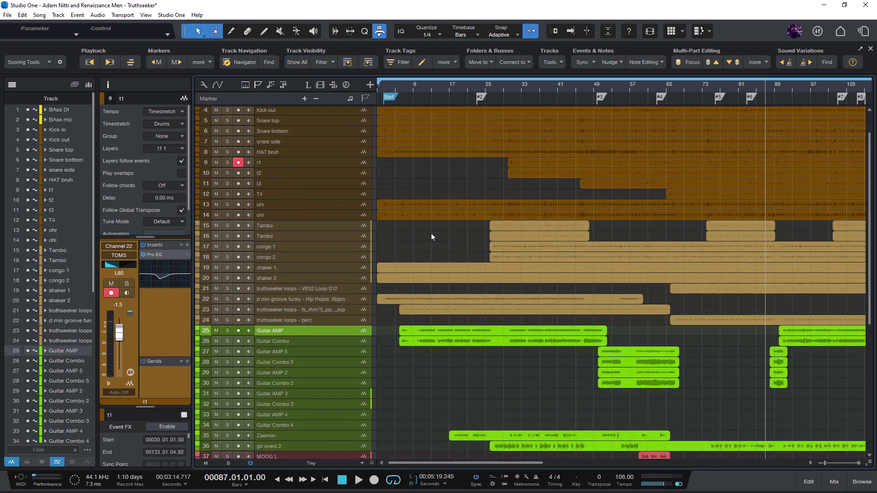
click(318, 241)
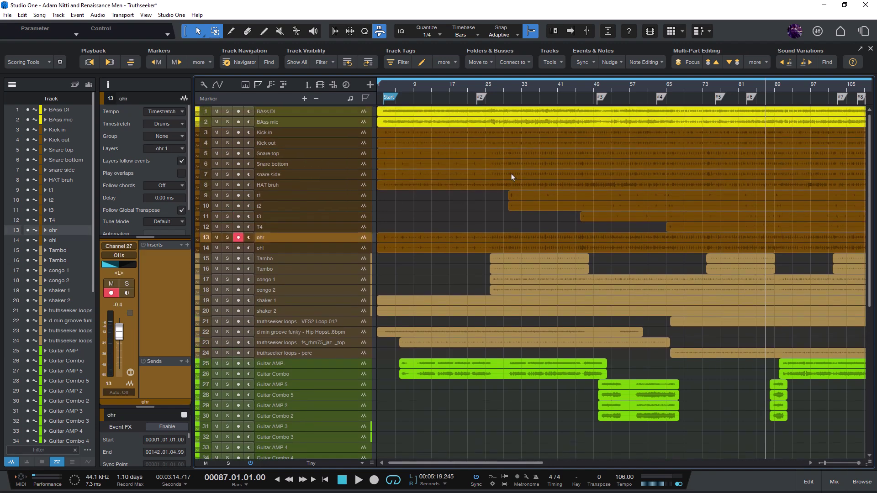
scroll(433, 223, down, 10)
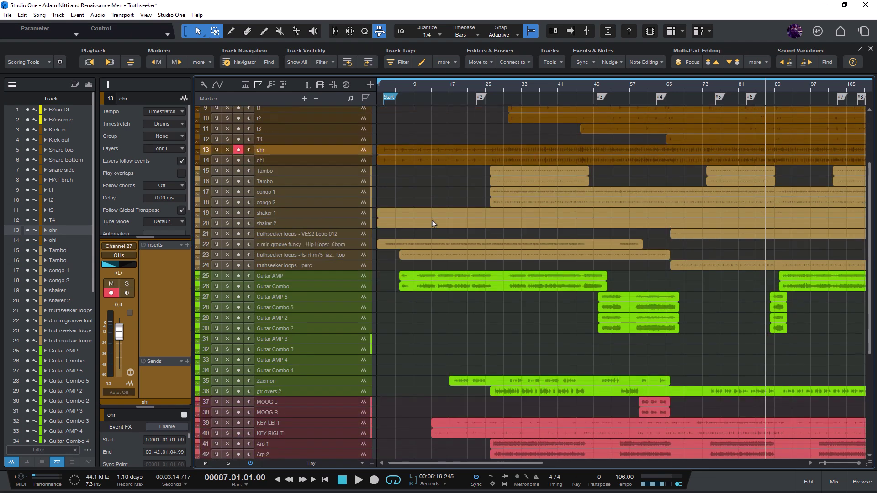
scroll(411, 274, down, 3)
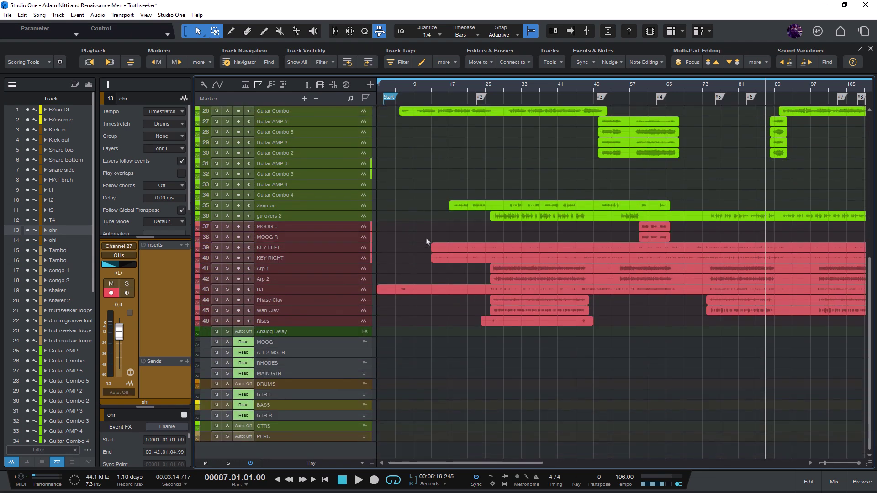
scroll(426, 242, up, 6)
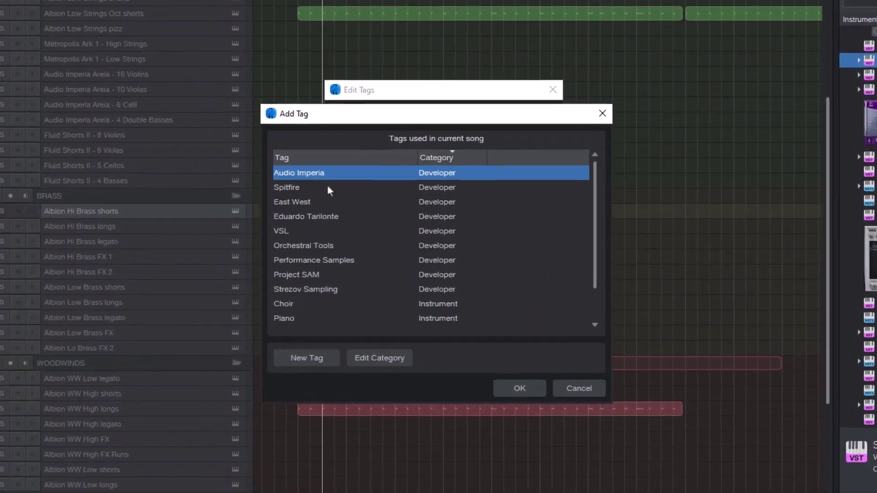
Browse the Spitfire, Orchestral Tools, Choir and Woodwinds tags, then cancel both tag dialogs without adding.
click(327, 186)
click(334, 245)
scroll(334, 251, down, 1)
click(334, 284)
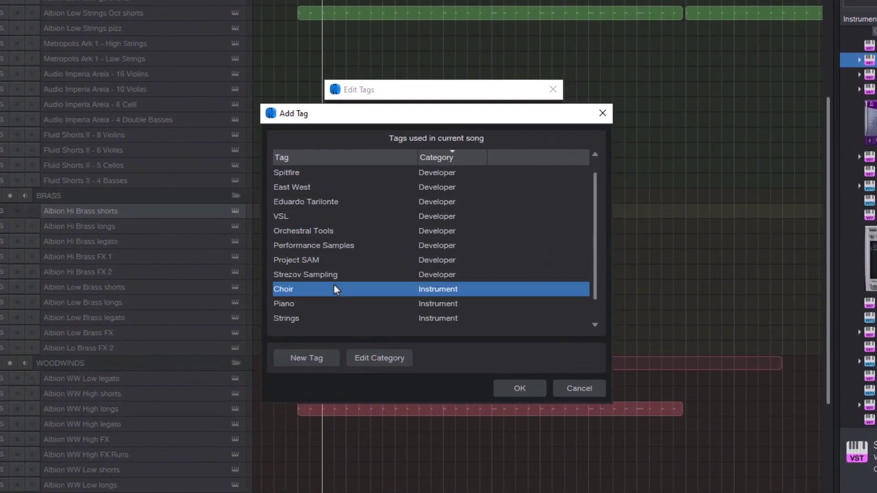
scroll(333, 285, down, 2)
click(329, 310)
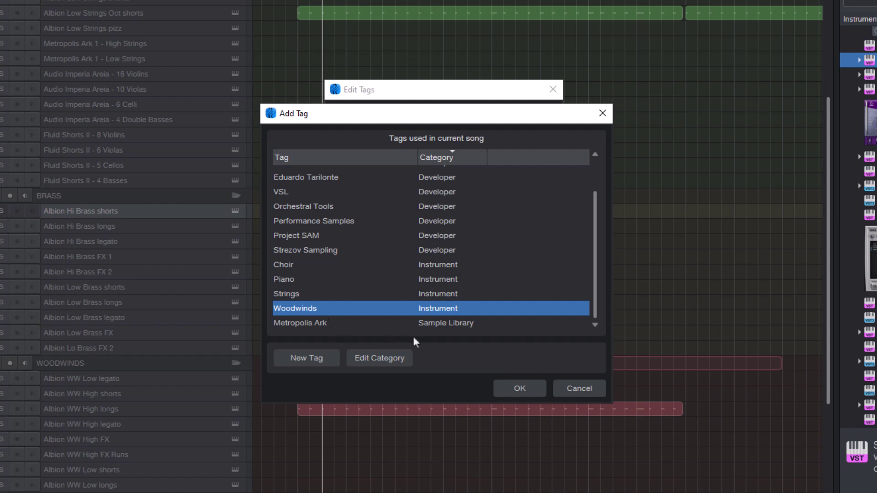
click(580, 388)
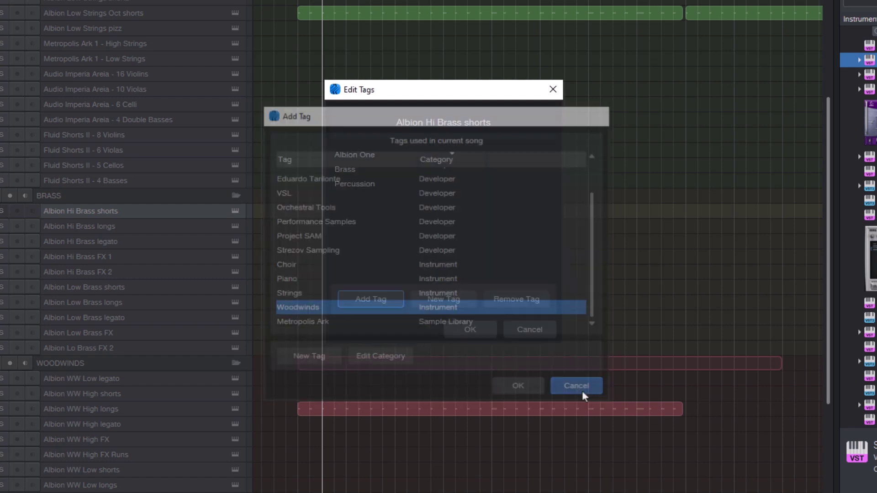
click(534, 329)
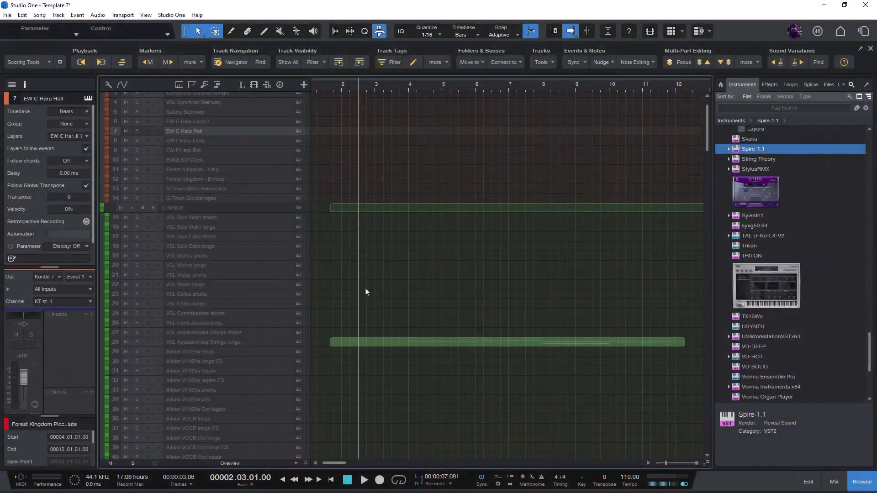
Filter tracks to the Violin and Cello tags and select the Tallinn - Chamber Celli track.
scroll(370, 285, down, 3)
scroll(378, 277, up, 6)
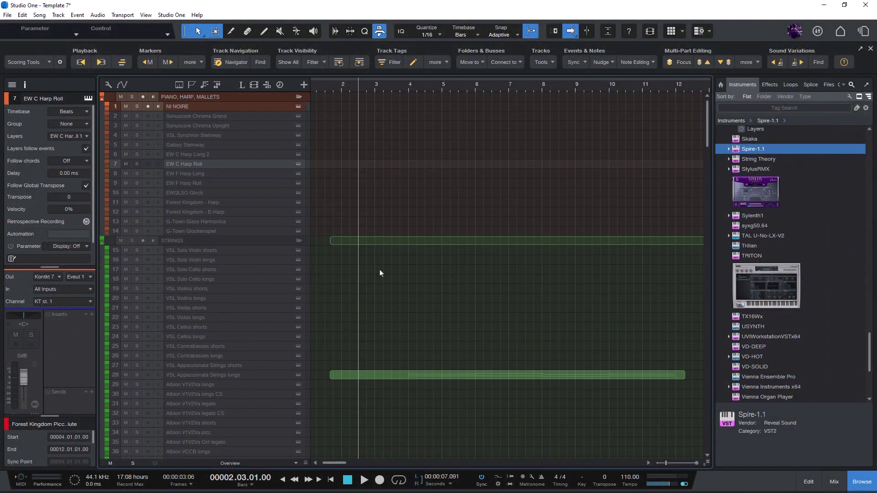
mouse_move(712, 131)
mouse_down()
mouse_move(701, 280)
mouse_move(711, 119)
mouse_up()
scroll(397, 308, down, 2)
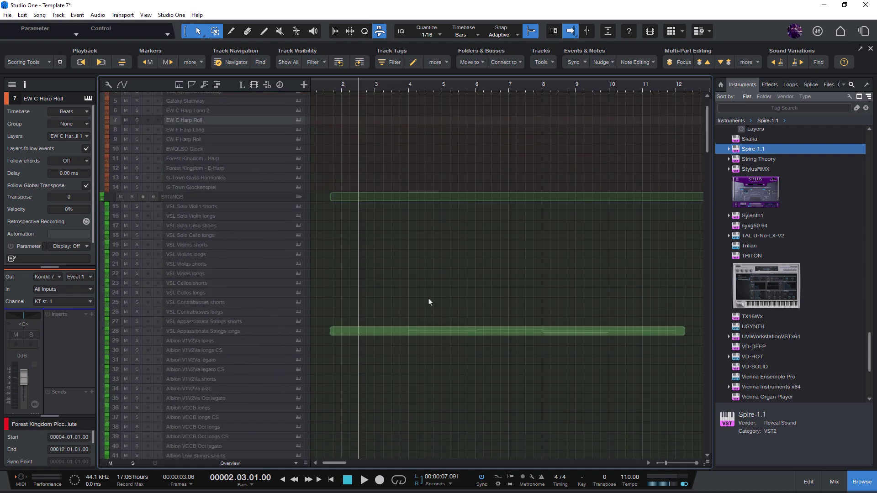
scroll(411, 288, up, 2)
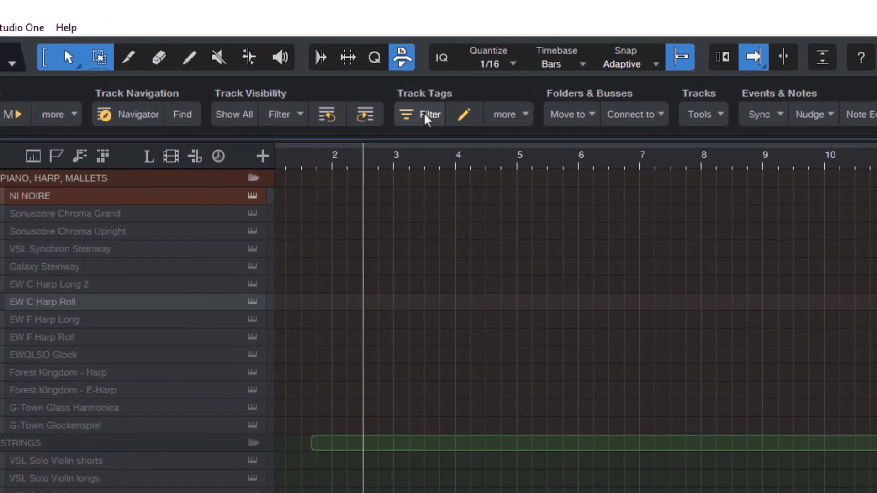
click(390, 63)
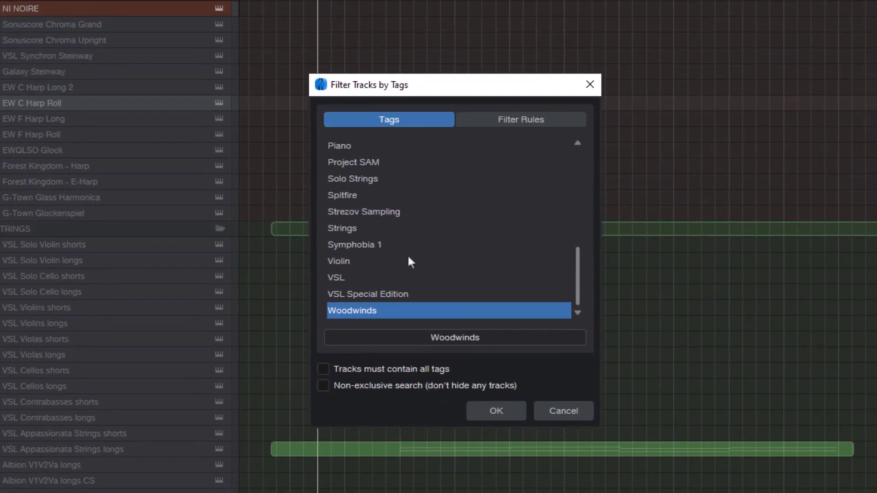
click(608, 479)
scroll(580, 267, up, 5)
click(365, 227)
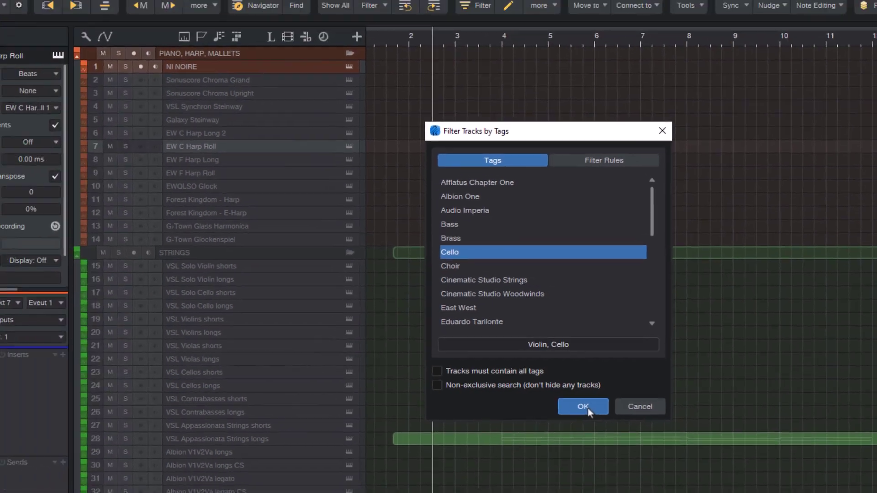
click(496, 410)
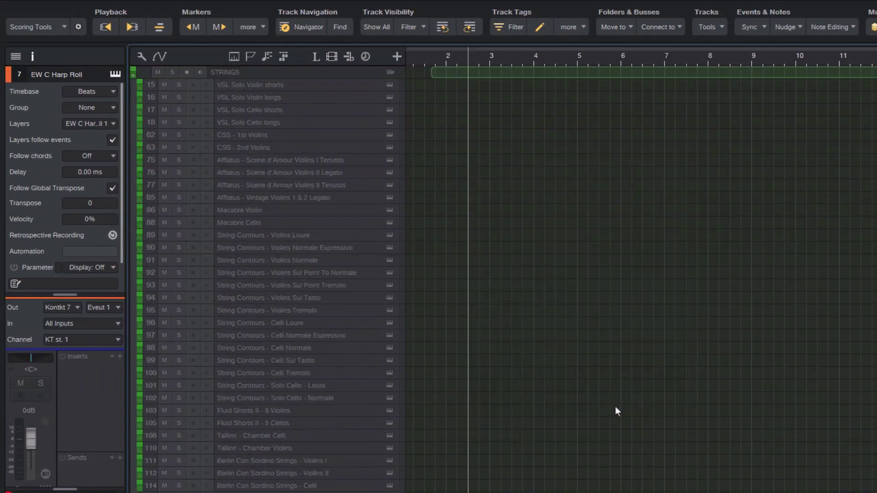
click(319, 436)
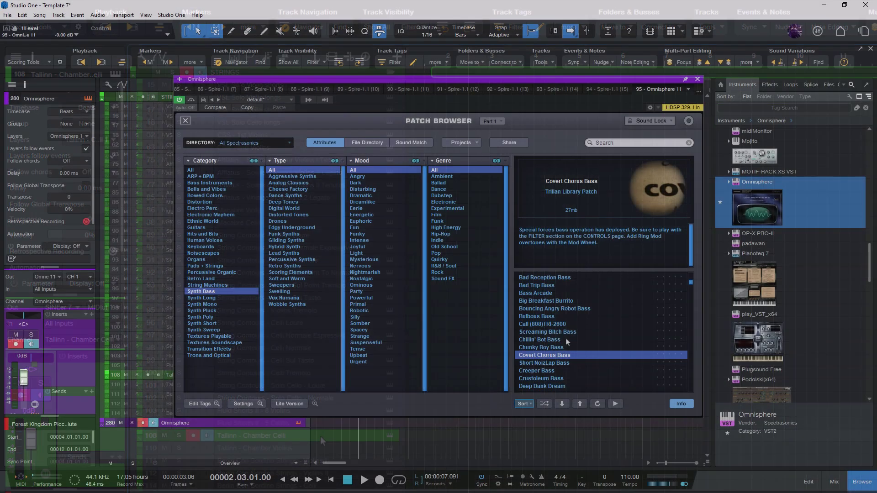
Load the Retro Land Electronic patch Radiotone Melodies in Omnisphere's Patch Browser and close it.
click(223, 279)
click(371, 203)
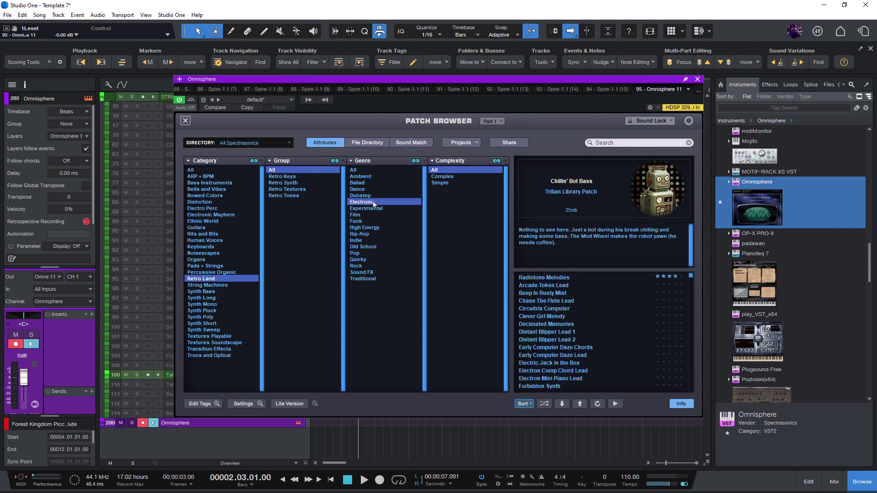
click(542, 277)
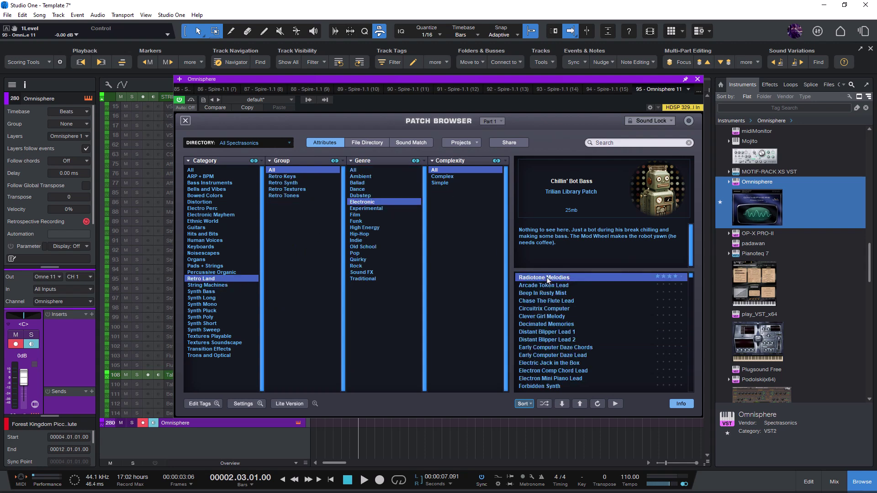
click(186, 120)
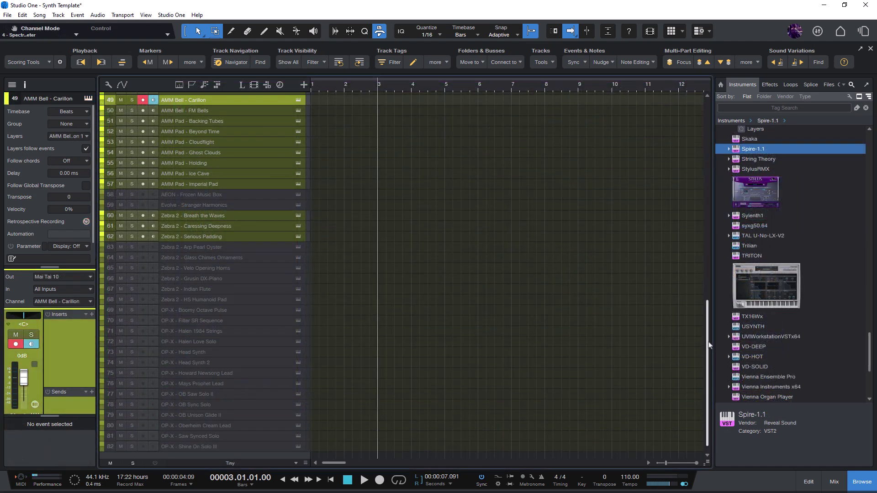
Select the Arctic Glass track in the Synth Template song.
scroll(711, 343, up, 5)
scroll(711, 173, down, 5)
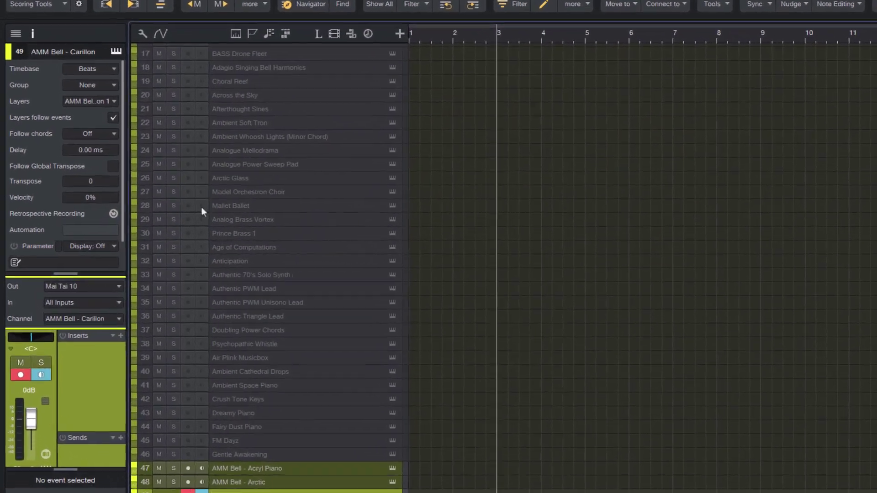
click(253, 191)
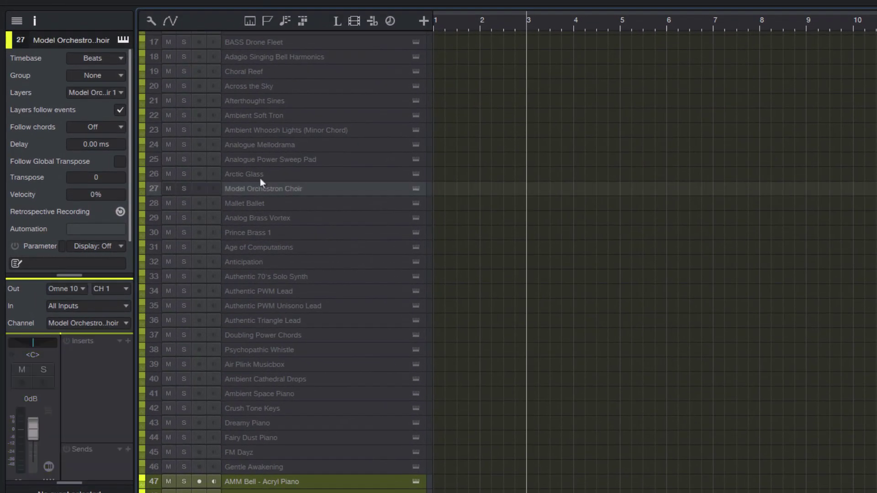
click(247, 179)
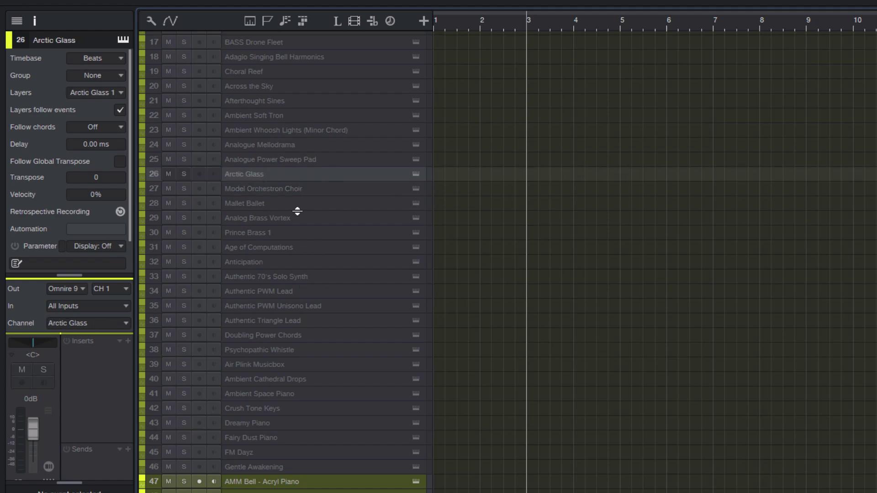
scroll(298, 211, up, 3)
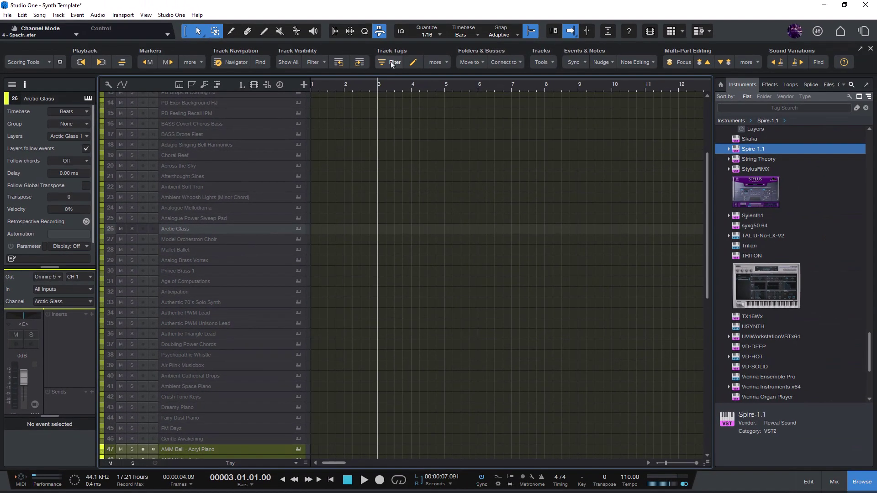
Filter tracks by the Omnisphere tag, then by the Pad tag alone.
click(391, 63)
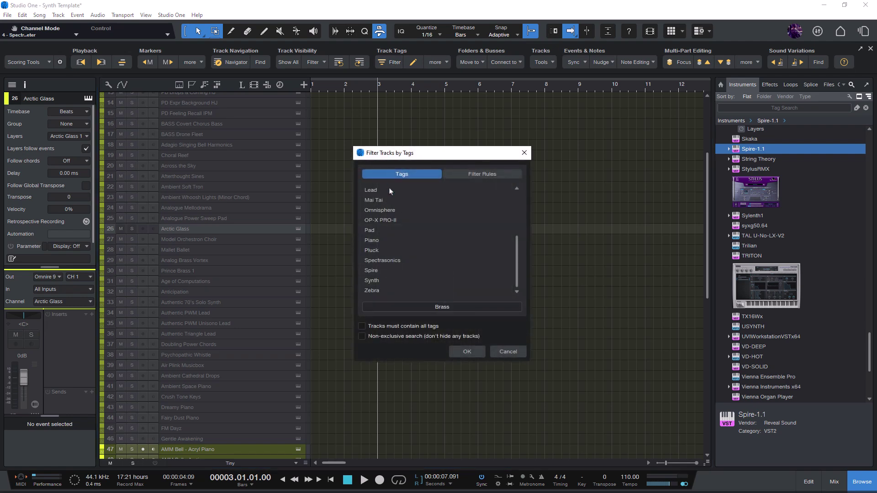
click(390, 210)
click(466, 352)
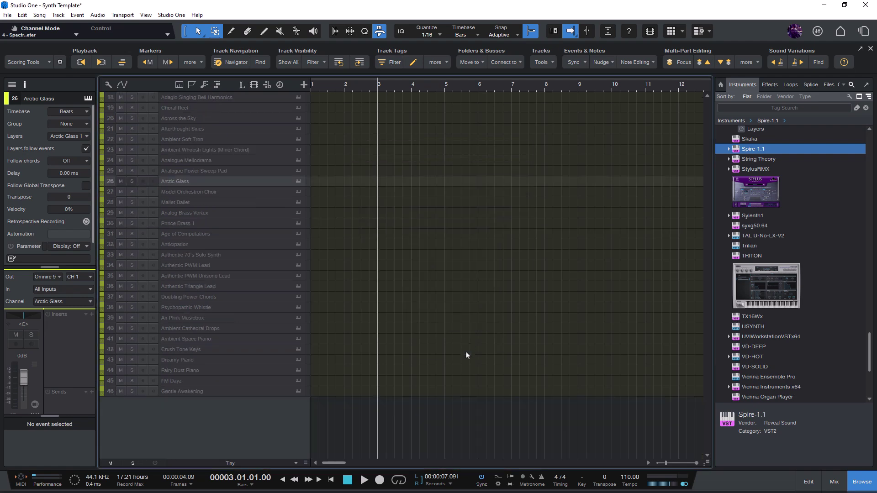
click(387, 62)
double_click(389, 230)
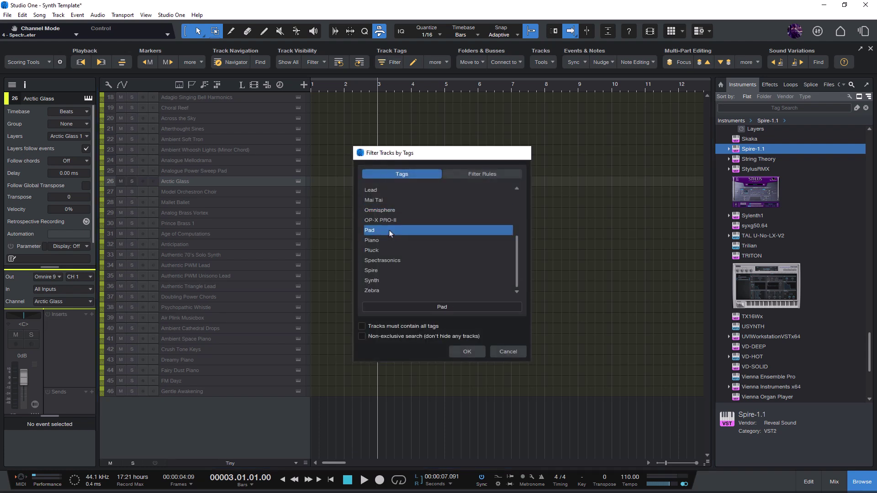
Filter to tracks tagged both Pad and Omnisphere and make the track rows taller.
click(391, 64)
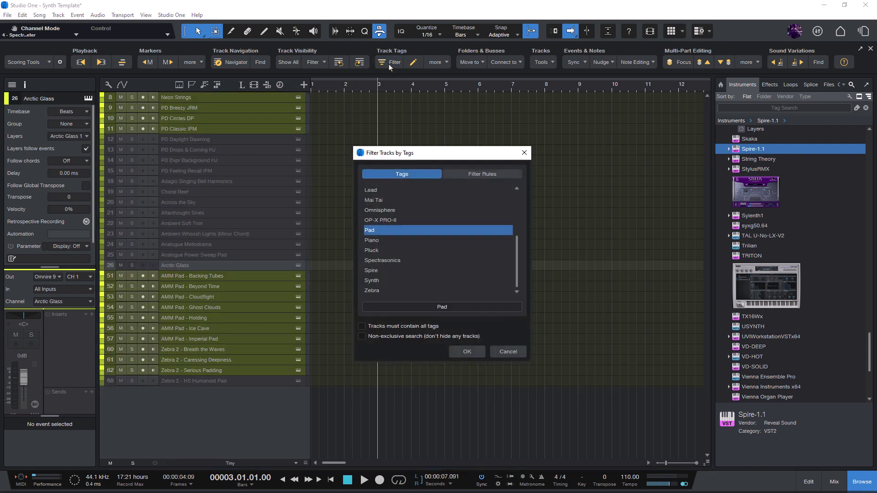
ctrl+click(393, 211)
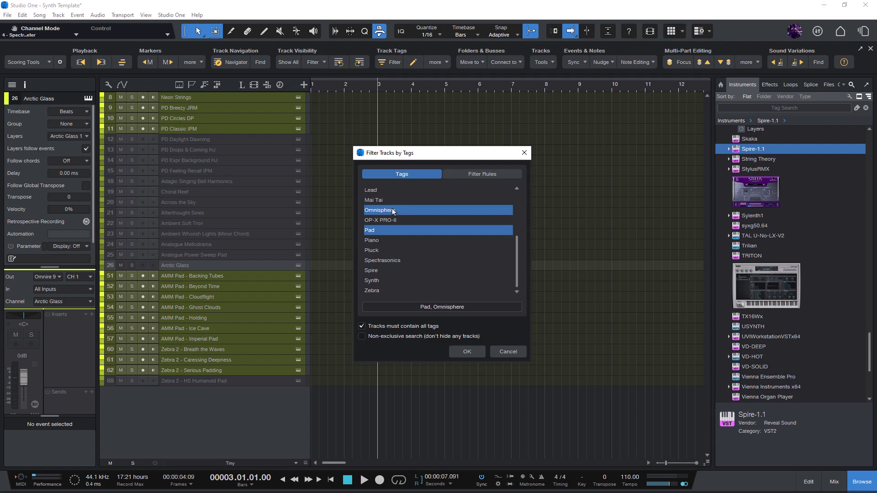
click(466, 351)
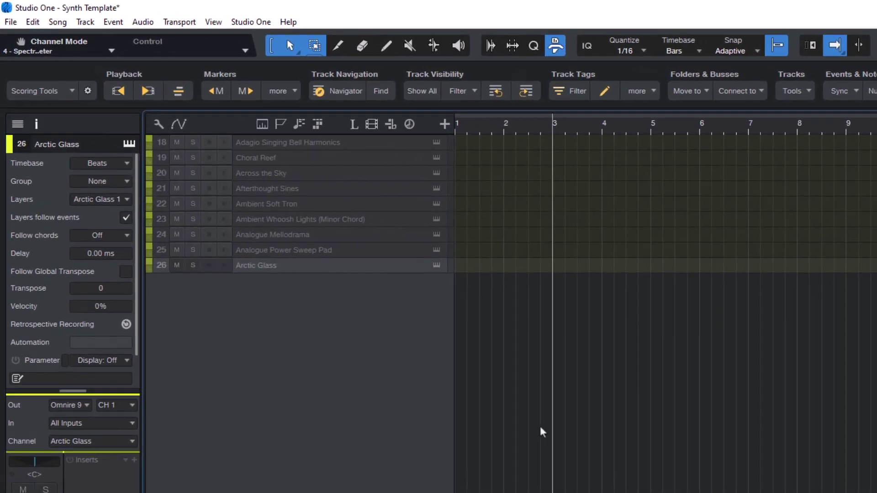
click(379, 206)
key(shift+e)
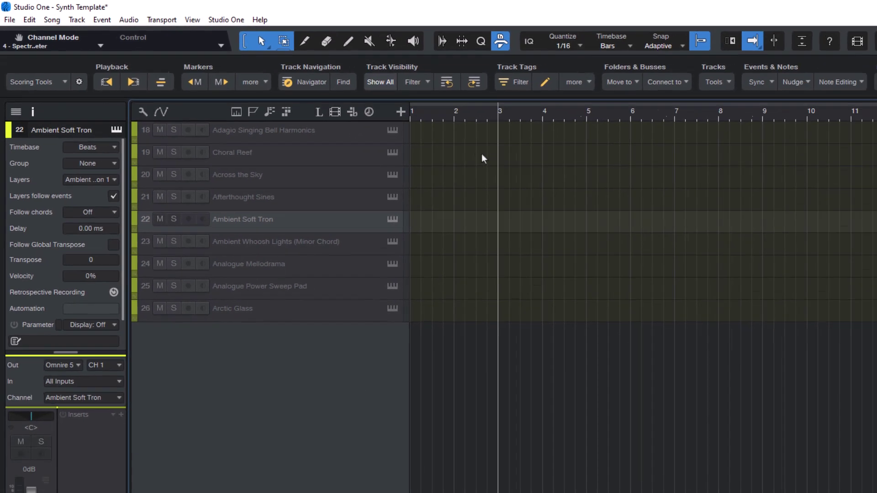
Add VSL and Woodwinds to the tag selection in Filter Tracks by Tags.
scroll(586, 375, up, 5)
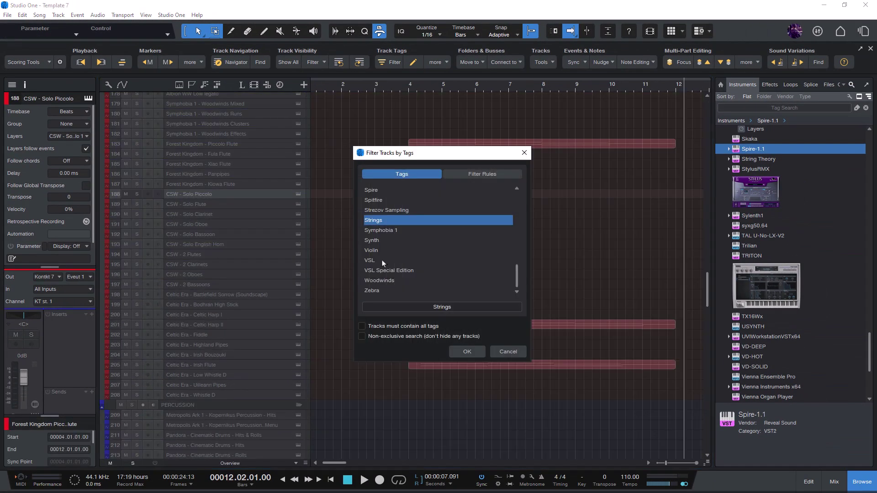
ctrl+click(383, 263)
ctrl+click(389, 282)
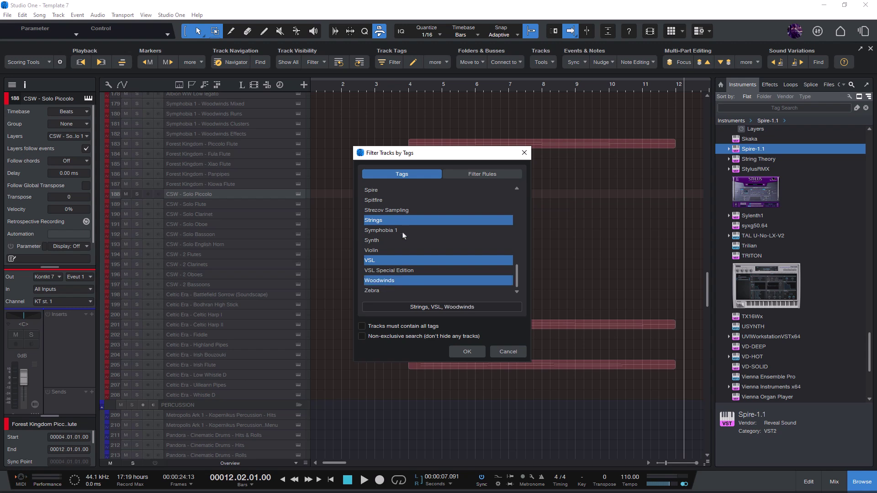
scroll(414, 215, up, 3)
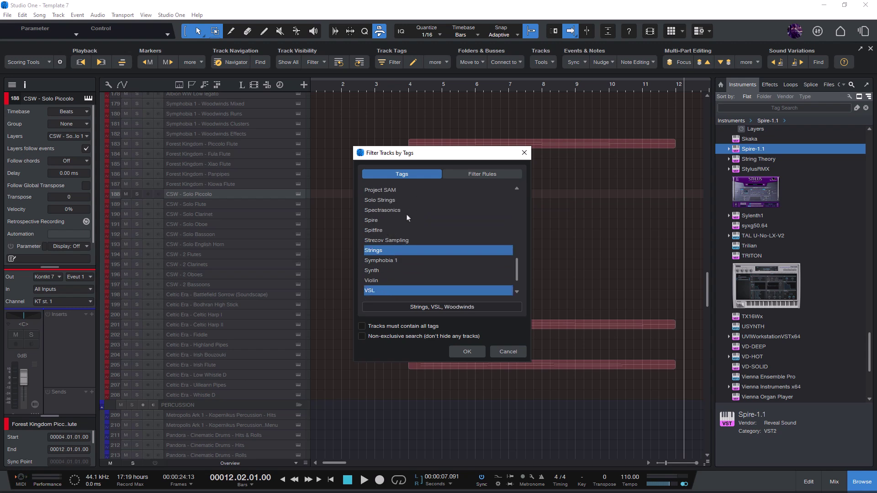
Apply the saved Cinematic Studio Series filter rule to the tracks.
click(467, 175)
click(385, 192)
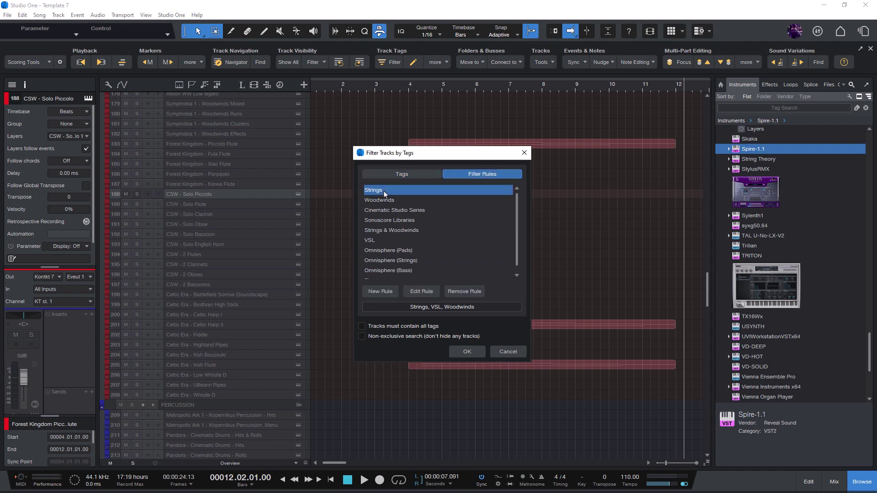
click(394, 211)
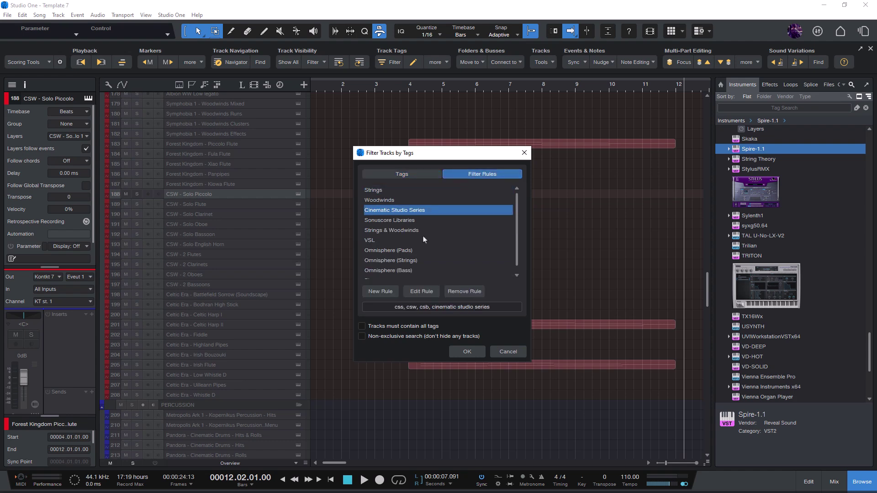
click(474, 355)
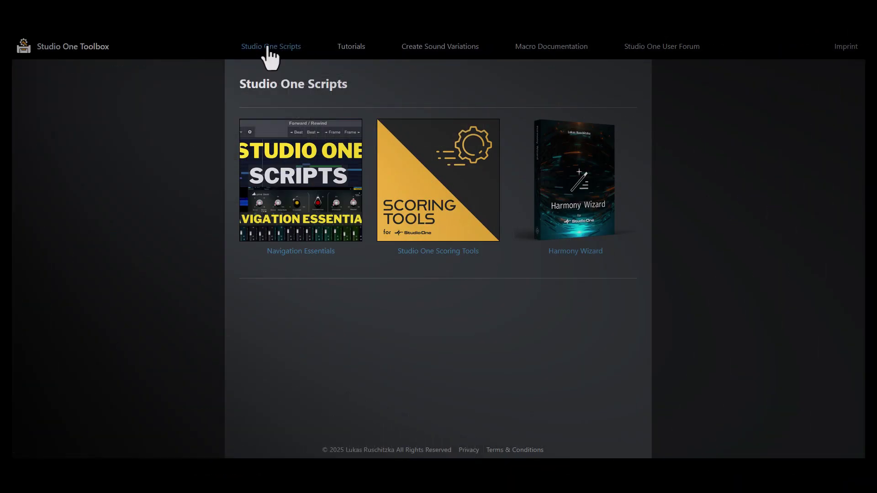
Open the Scoring Tools page and scroll down to its Powerful Toolbar section.
click(428, 189)
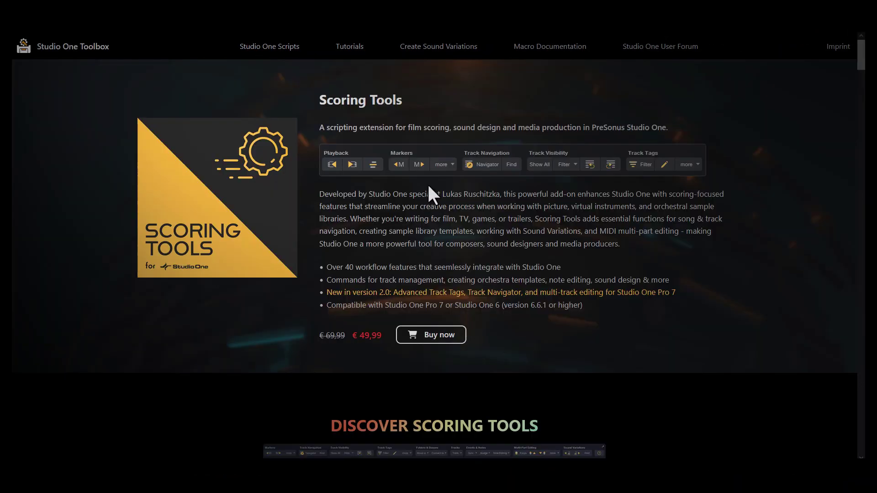
scroll(428, 188, down, 6)
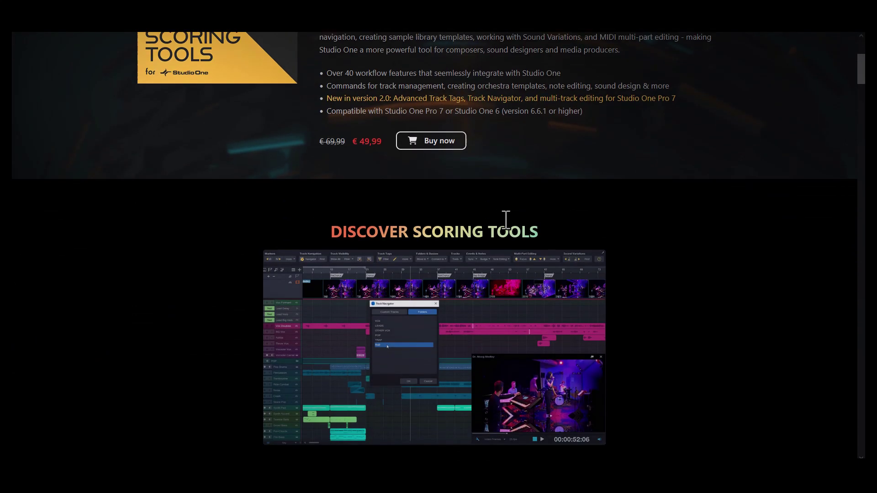
scroll(475, 253, down, 5)
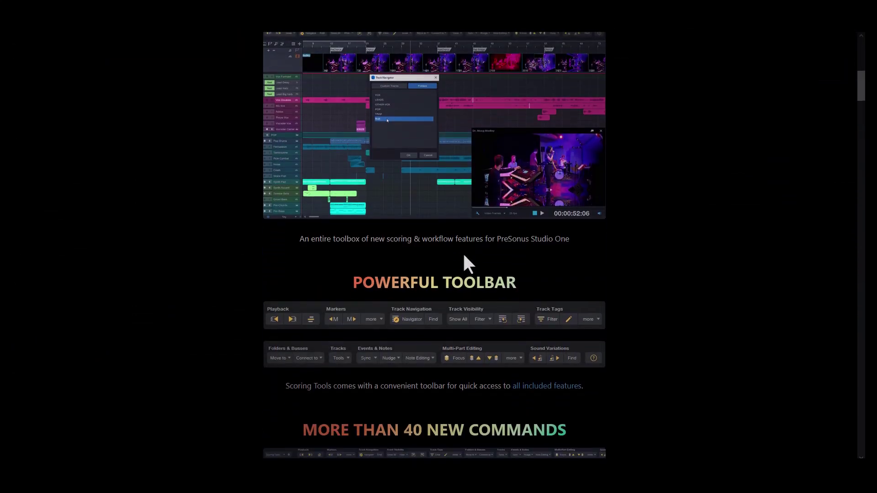
scroll(462, 253, down, 2)
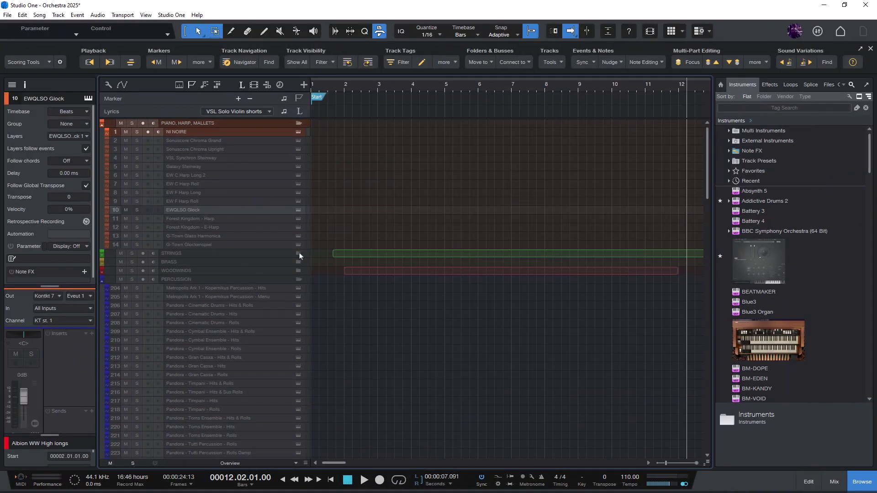
Expand the STRINGS folder and select the VSL solo violin and cello tracks.
click(298, 253)
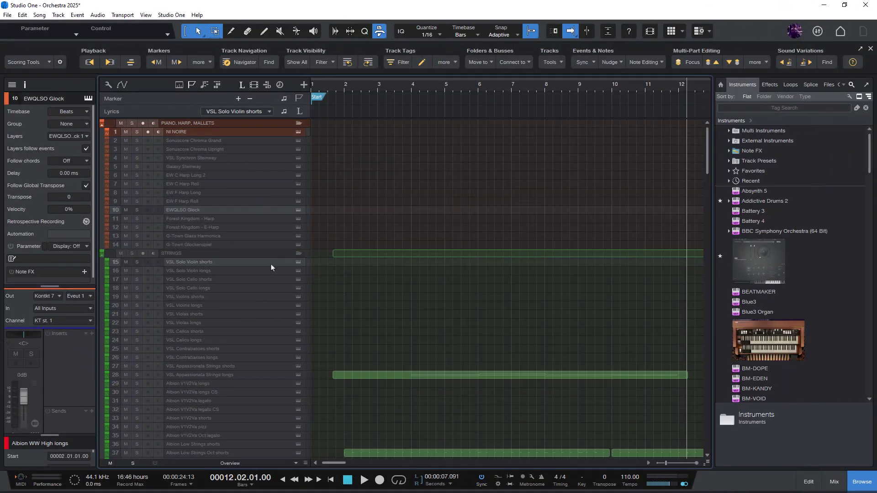
click(271, 264)
drag(707, 152, 709, 250)
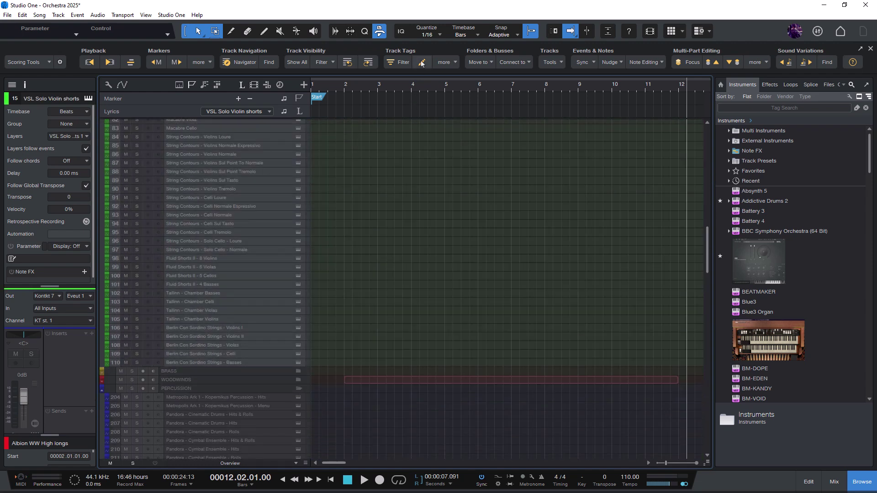
Create a new 'Strings' tag and assign it to the selected tracks.
click(422, 63)
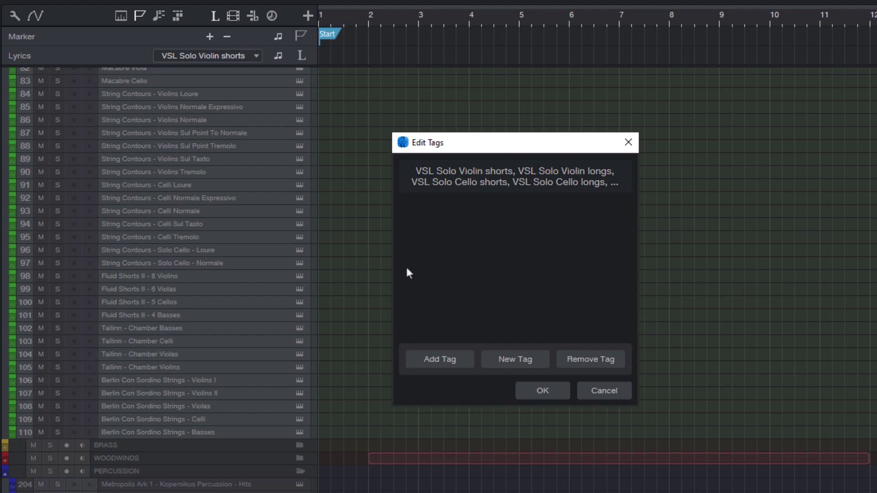
click(453, 365)
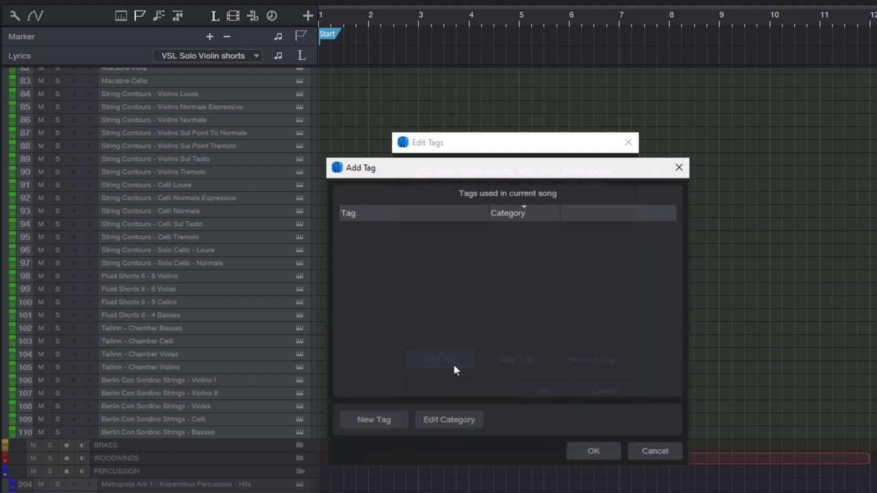
click(360, 425)
text(Strings)
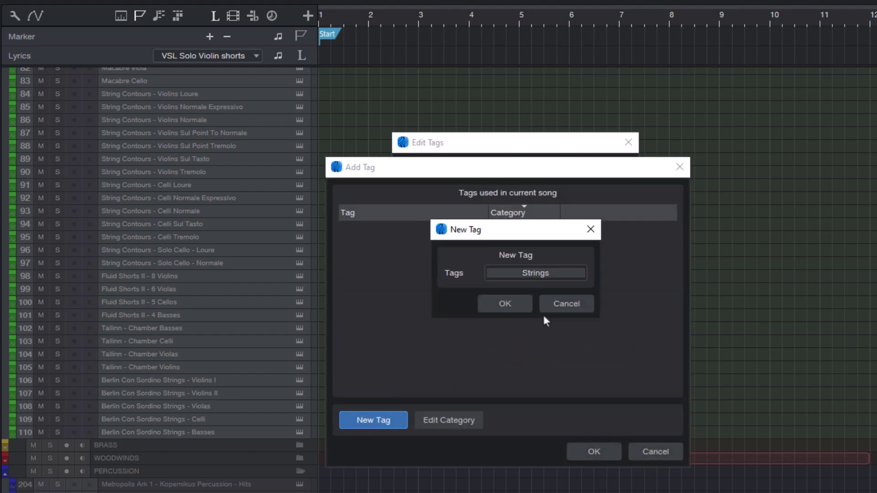
key(Return)
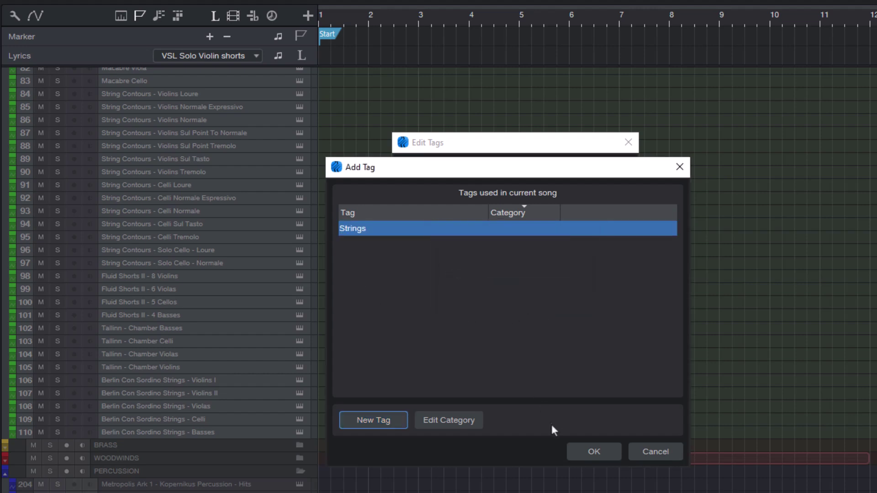
click(588, 452)
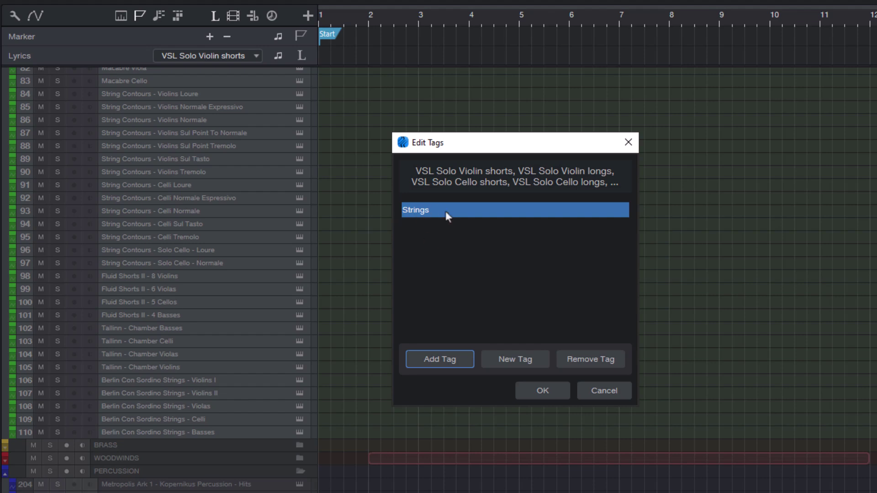
click(547, 392)
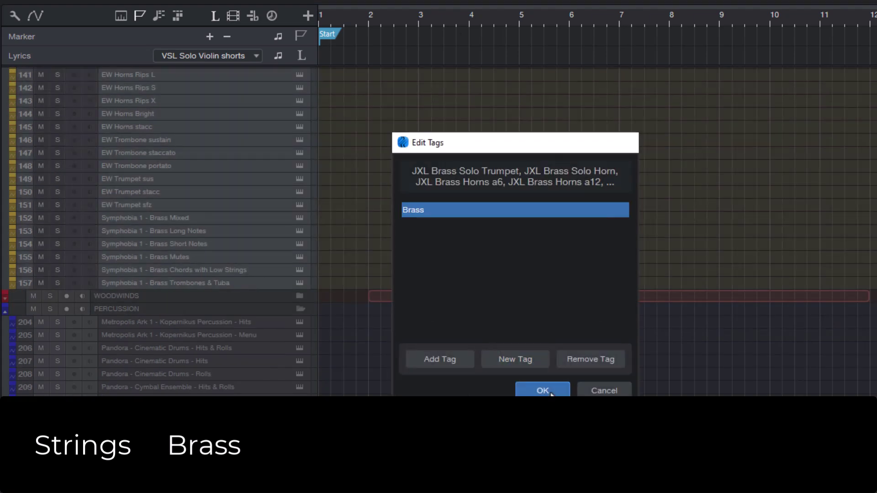
Confirm the remaining instrument-family tags, then scroll the track list down to the strings.
click(543, 391)
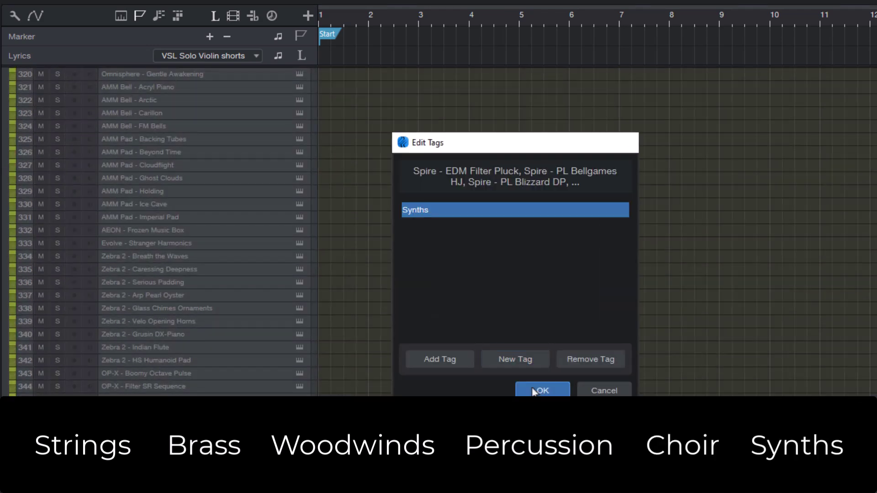
click(541, 390)
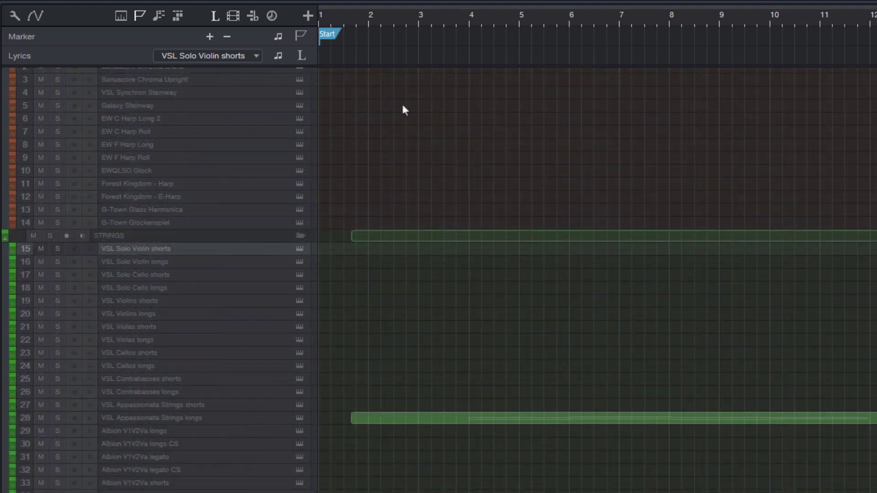
scroll(476, 135, down, 1)
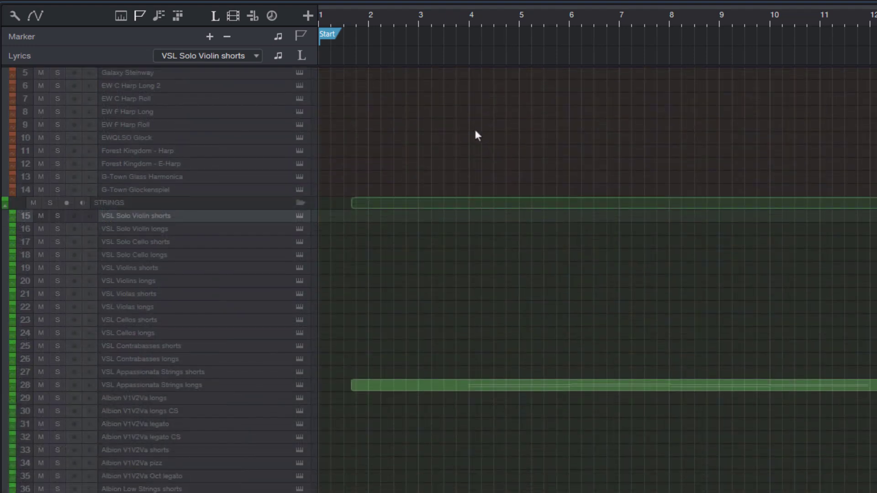
scroll(479, 183, down, 1)
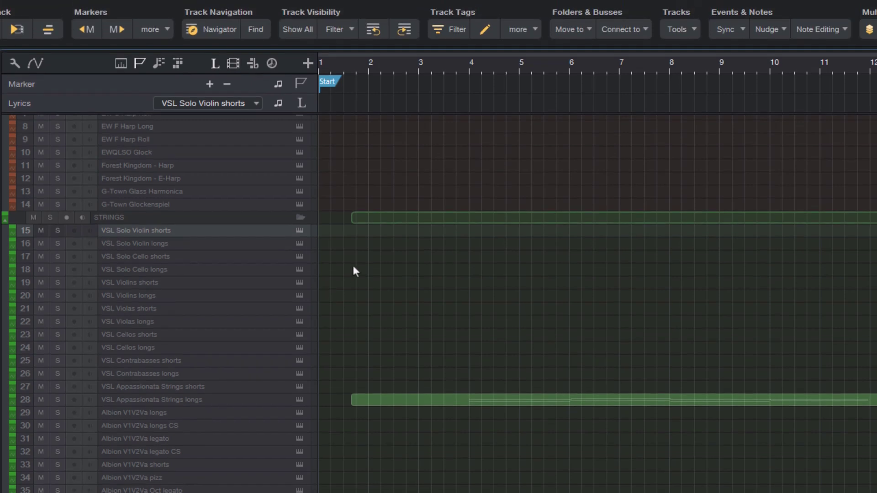
Tag tracks 15–28 with a new 'VSL' tag.
shift+click(177, 402)
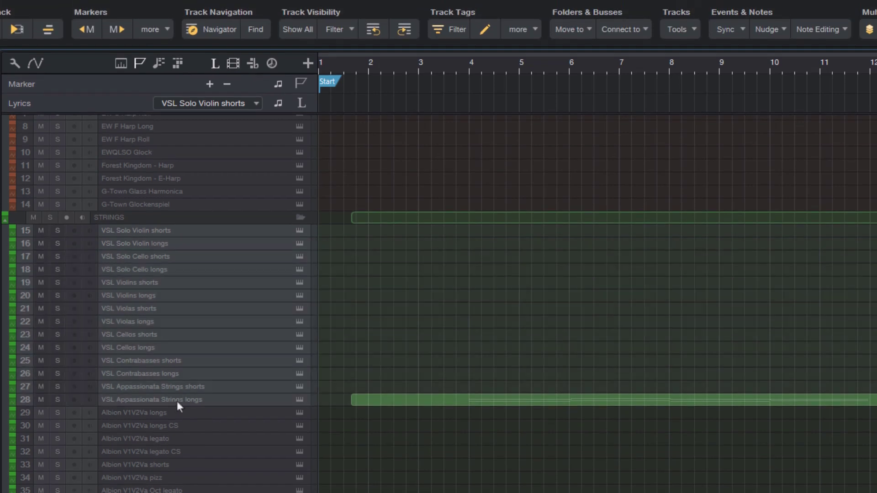
click(485, 29)
click(516, 407)
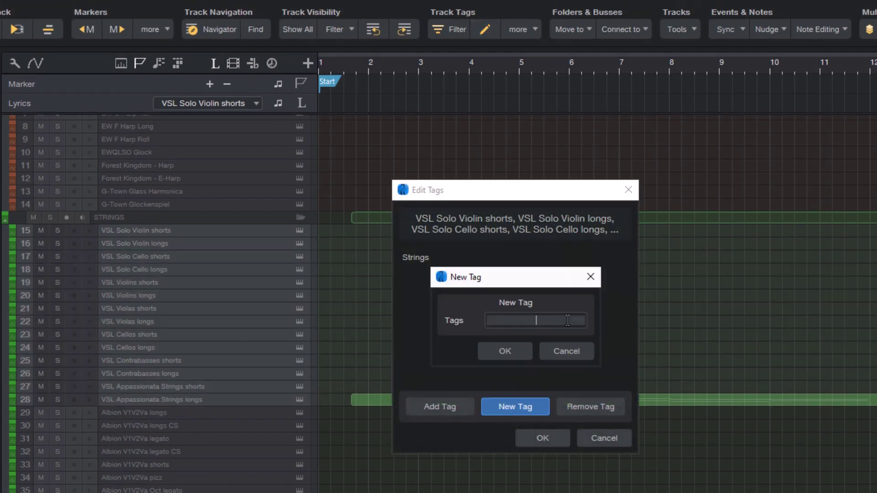
text(VSL)
key(Return)
click(543, 438)
Tag tracks 29–42 with a new 'Spitfire' tag.
scroll(499, 274, down, 5)
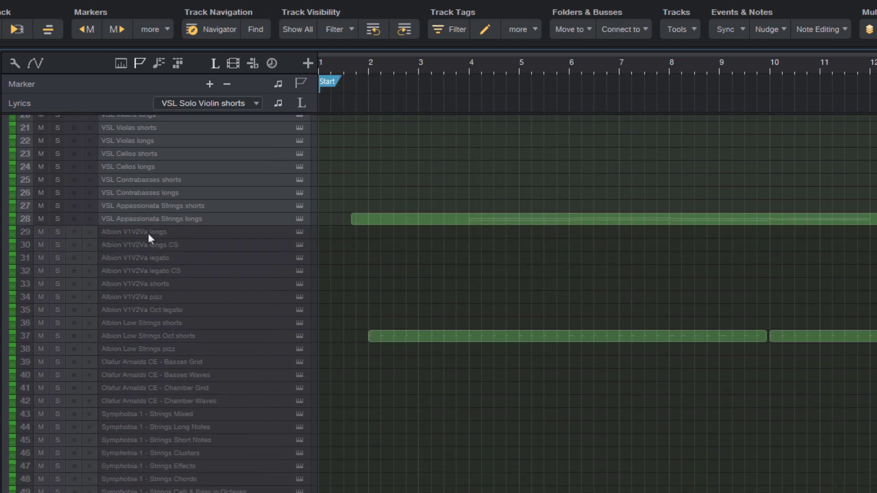
shift+click(174, 402)
click(485, 30)
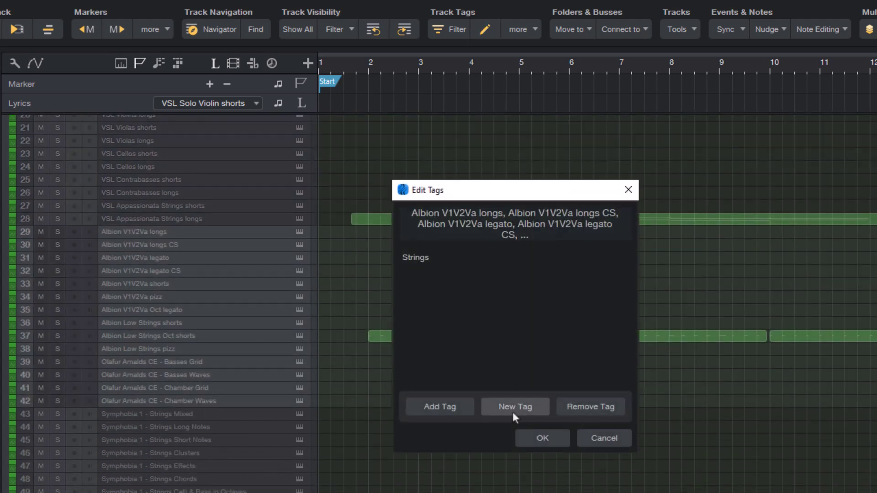
click(515, 407)
text(Spitfire)
key(Return)
click(553, 436)
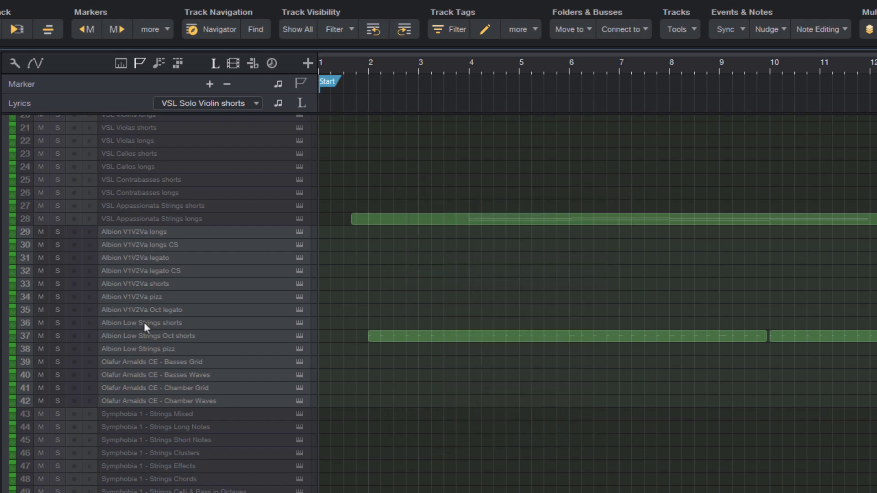
Tag tracks 29–38 with a new 'Albion One' tag.
click(141, 234)
shift+click(141, 349)
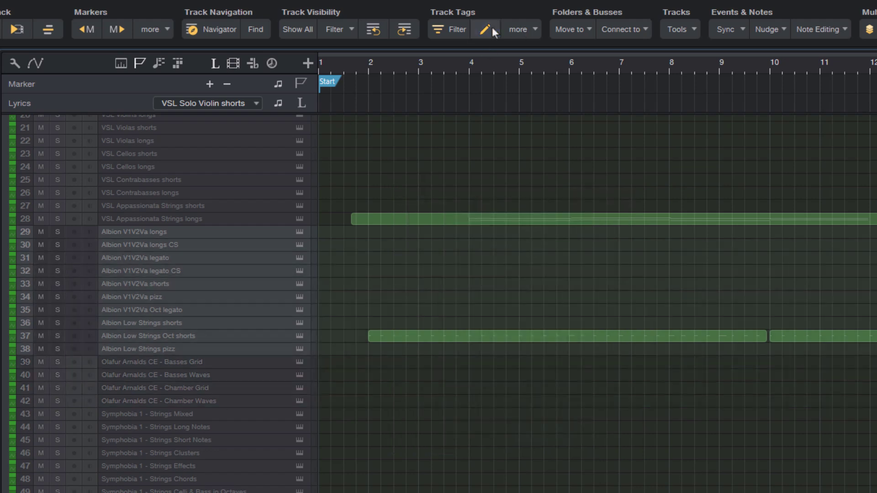
click(489, 28)
click(515, 407)
text(Albion One)
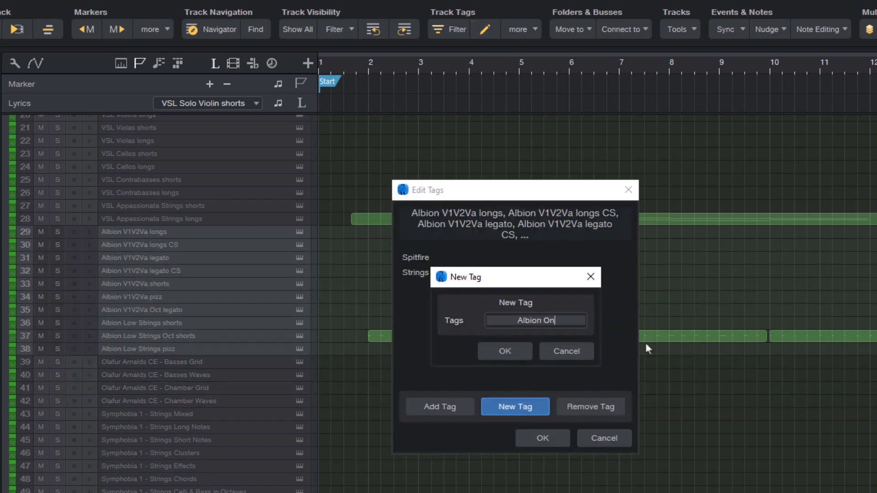
key(Return)
click(534, 441)
Tag the Symphobia tracks 43–49 with a new 'Project SAM' tag.
scroll(246, 339, down, 3)
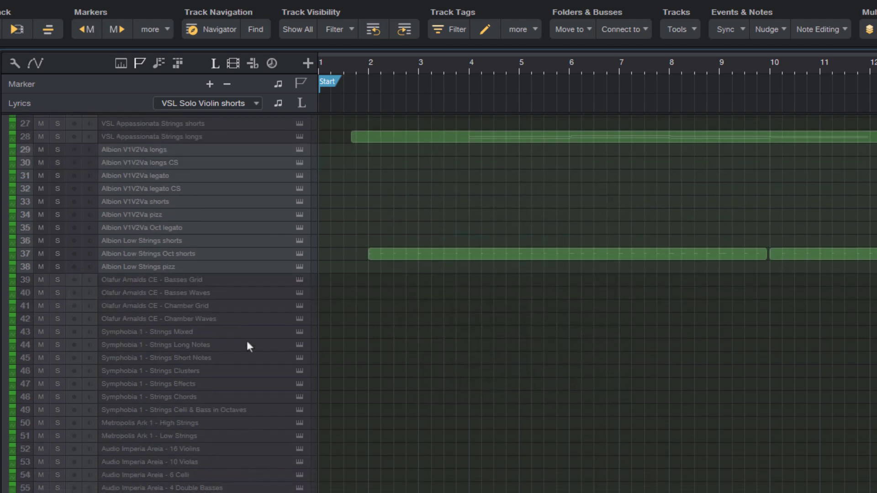
shift+click(171, 408)
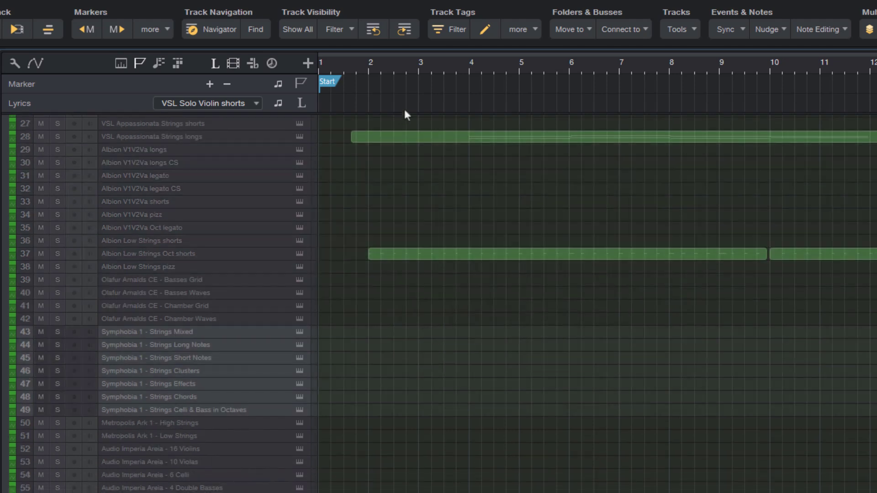
click(477, 30)
click(521, 404)
text(Project SAM)
key(Return)
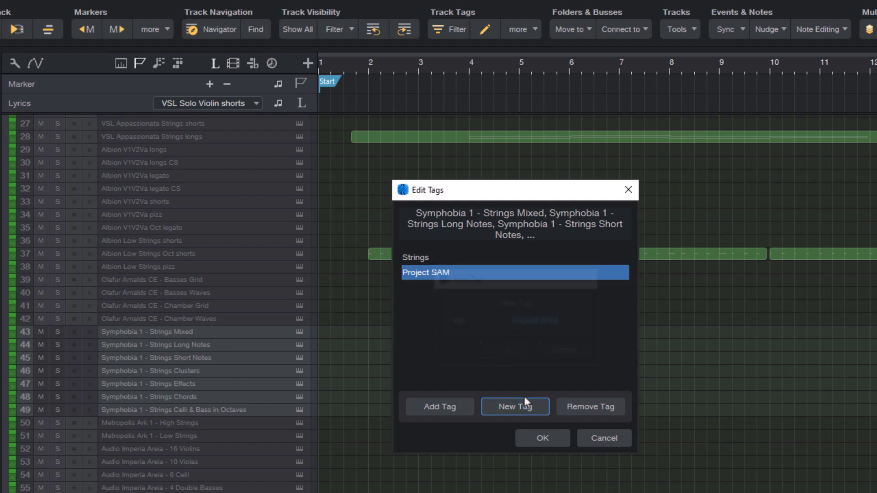
click(539, 438)
Tag the Metropolis Ark tracks 50–51 with a new 'Orchestral Tools' tag.
scroll(505, 344, down, 5)
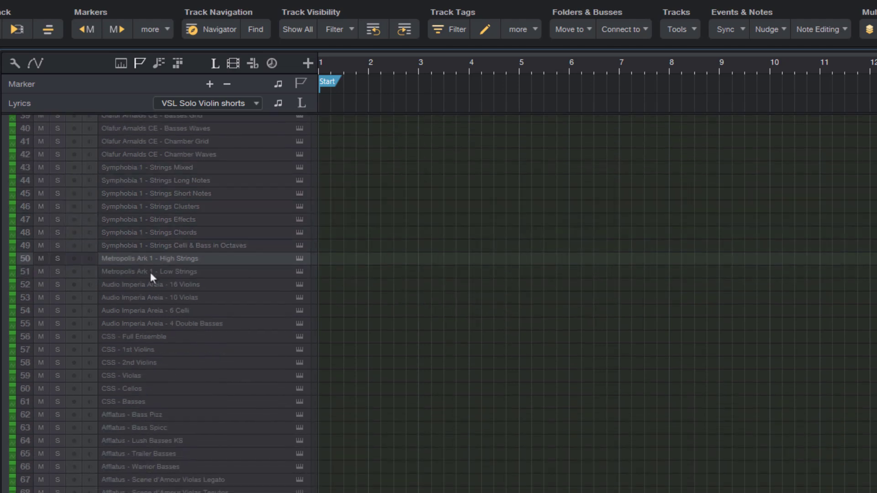
shift+click(149, 270)
click(484, 30)
click(516, 407)
text(Orche)
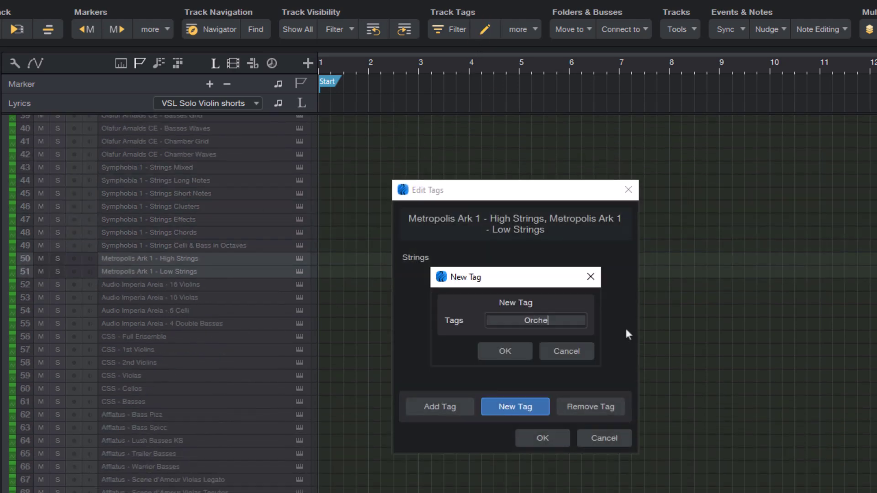
text(stral Tools)
key(Return)
click(566, 439)
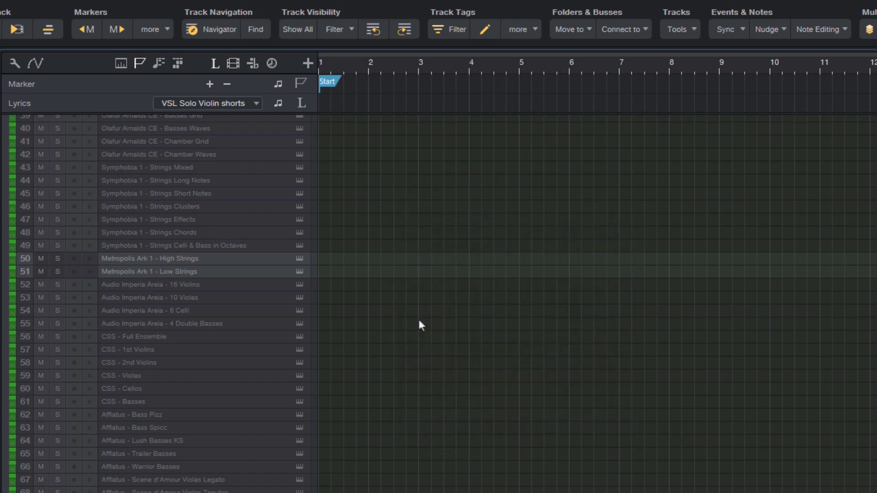
scroll(420, 323, up, 15)
key(F5)
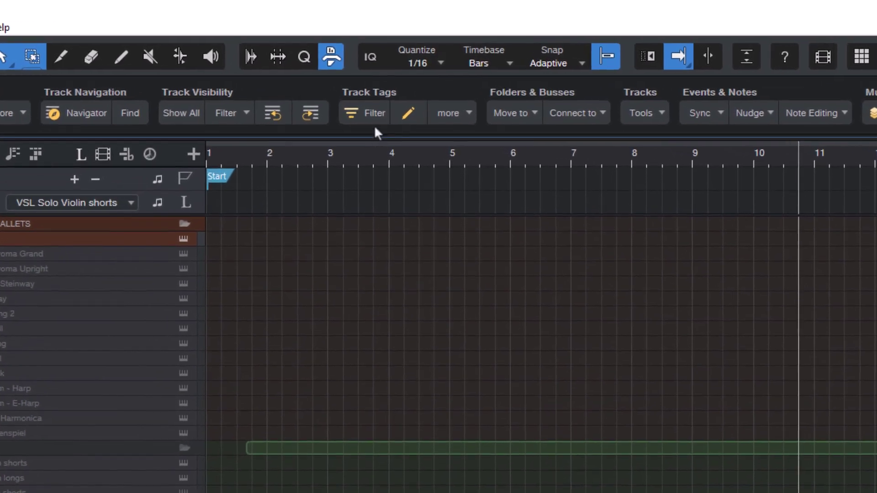
Filter tracks by Orchestral Tools alone, discarding the Albion One, Brass, Project SAM and VSL choices.
click(369, 109)
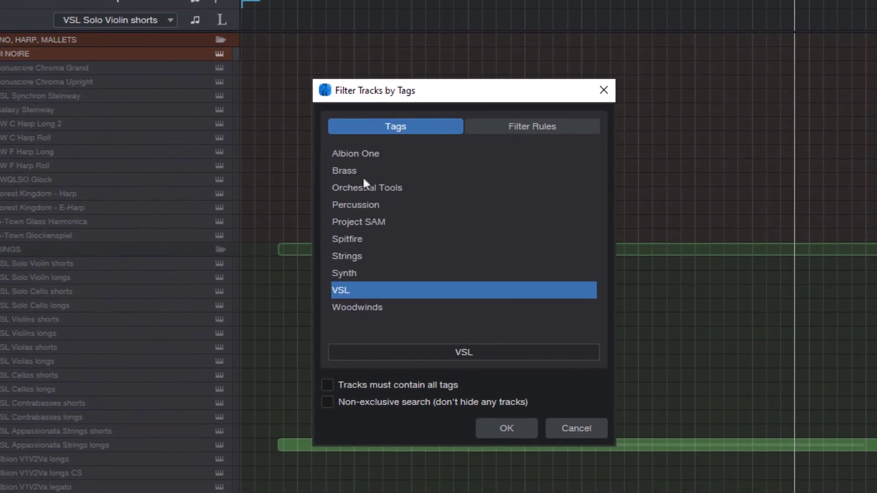
click(380, 151)
click(388, 170)
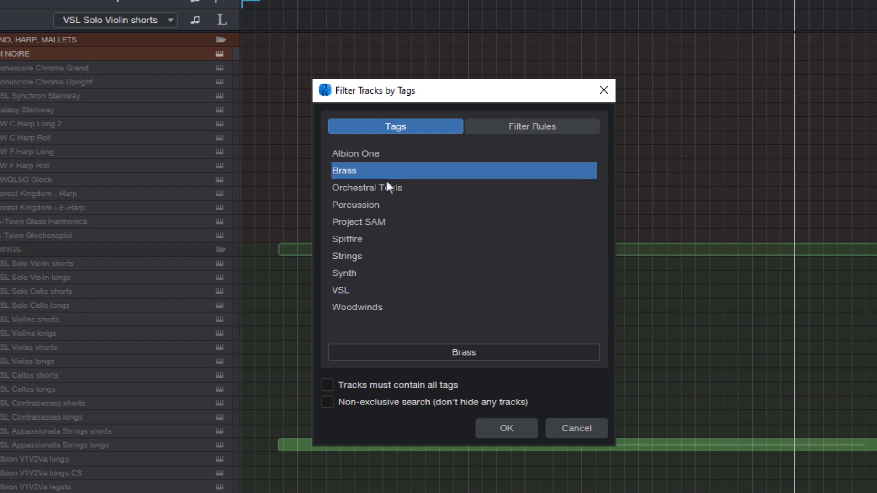
click(387, 186)
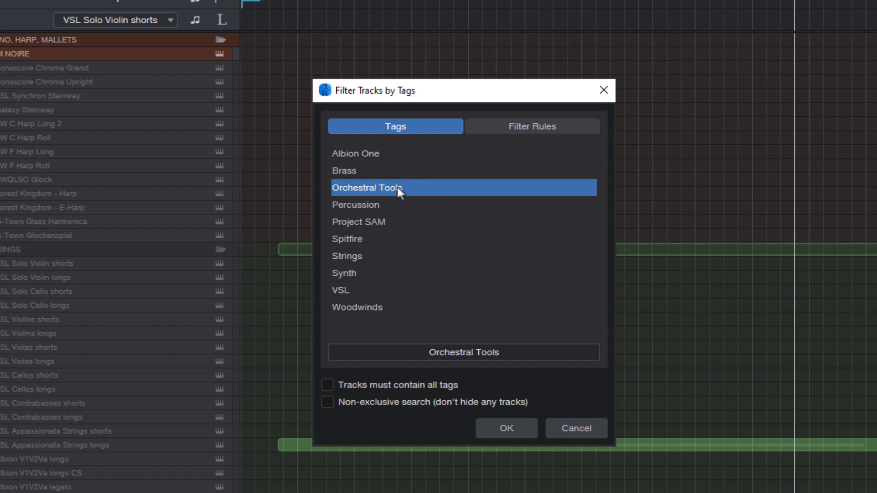
double_click(434, 354)
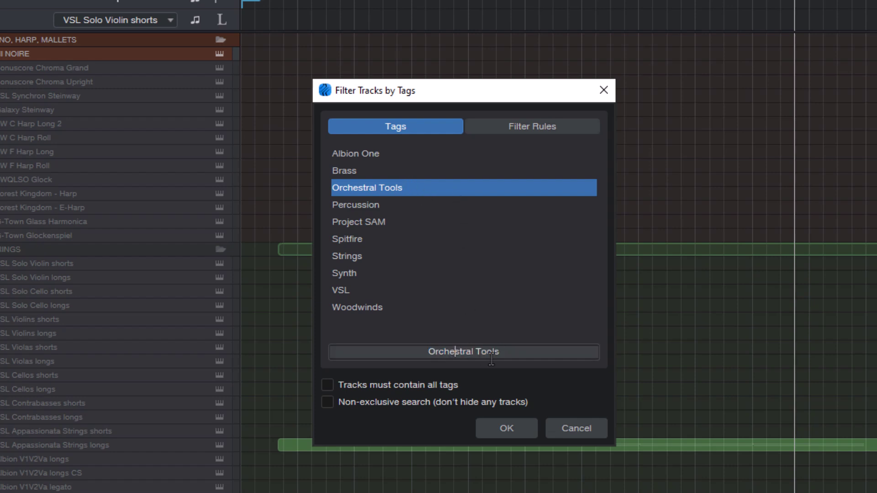
click(360, 153)
click(382, 183)
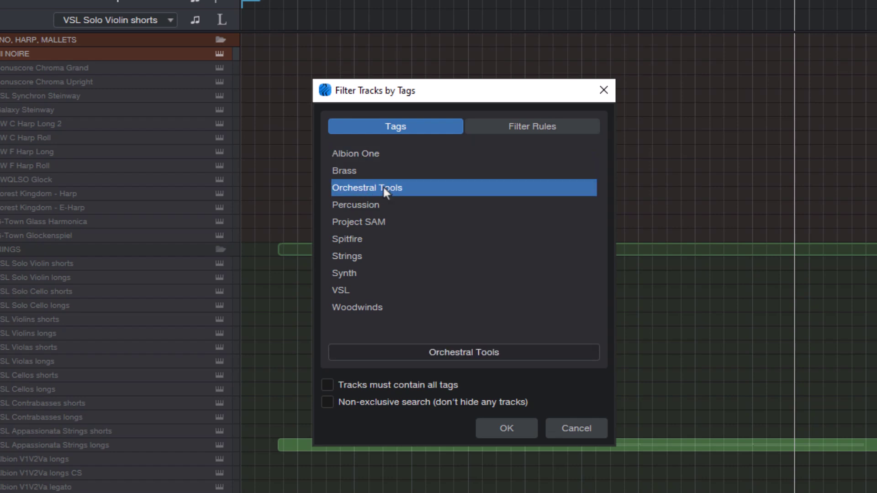
click(373, 222)
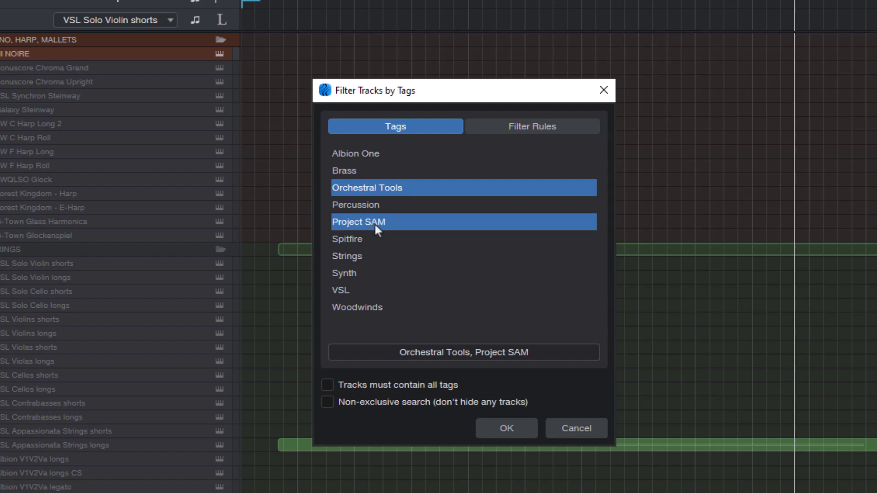
click(354, 290)
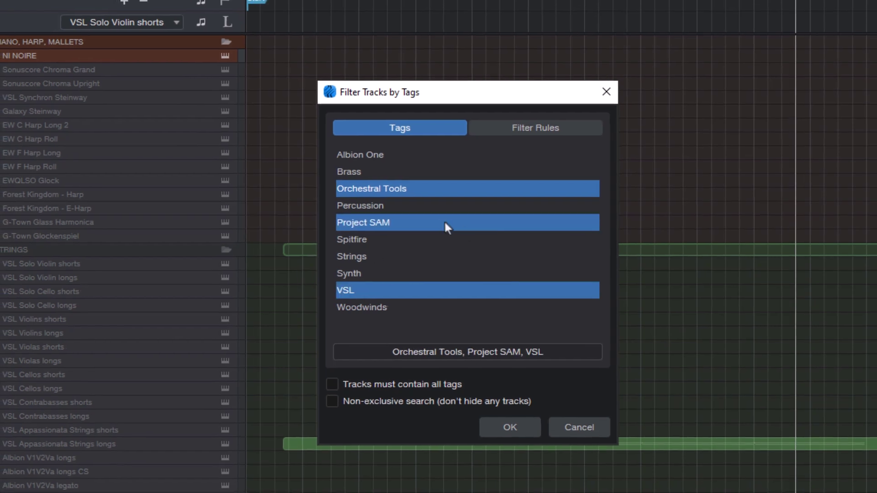
click(382, 187)
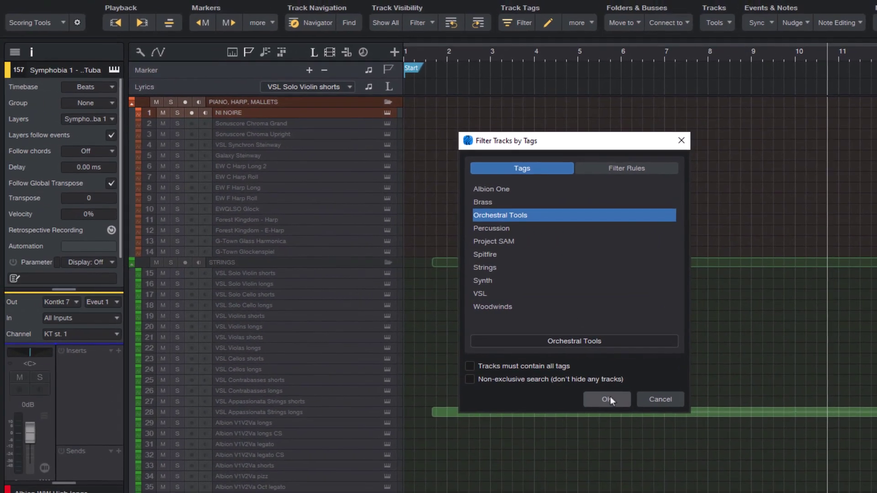
click(608, 400)
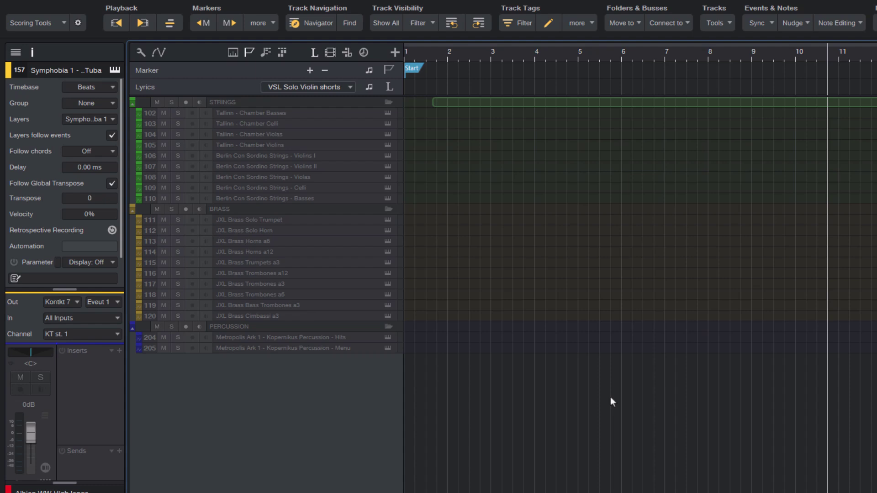
Filter the tracks in turn by VSL, Albion One, Strings and Percussion.
click(517, 23)
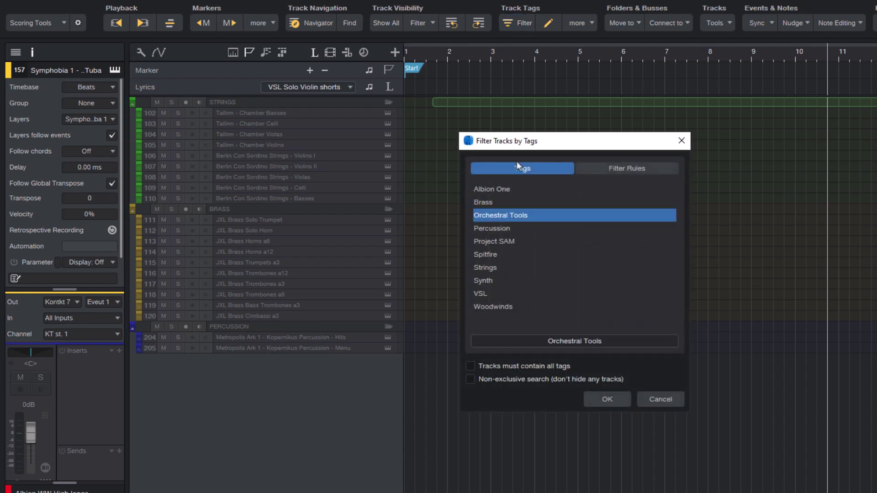
click(498, 293)
key(Return)
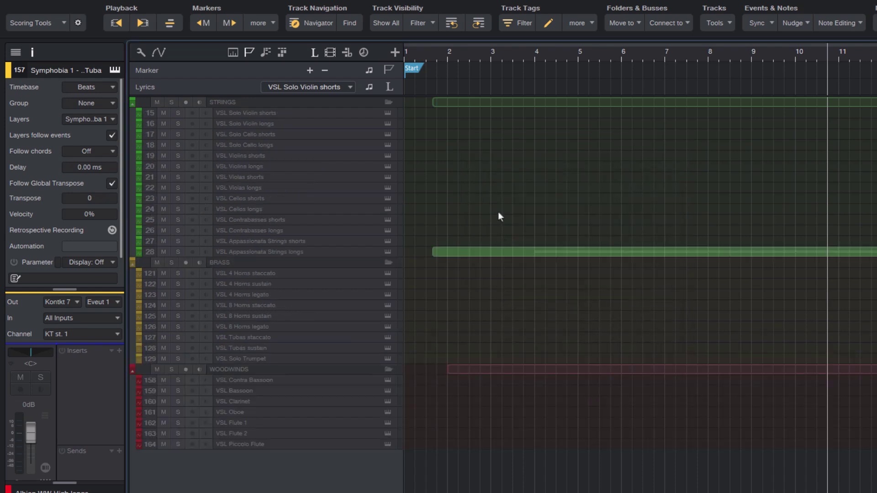
click(511, 23)
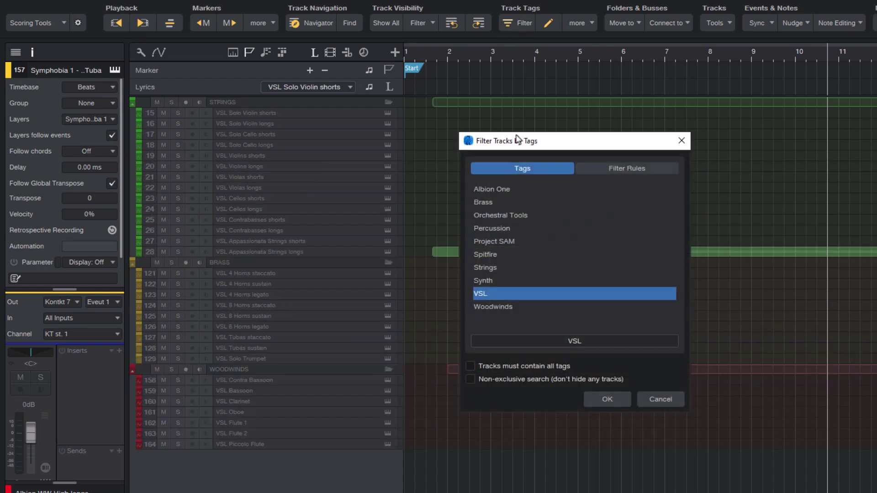
click(520, 189)
key(Return)
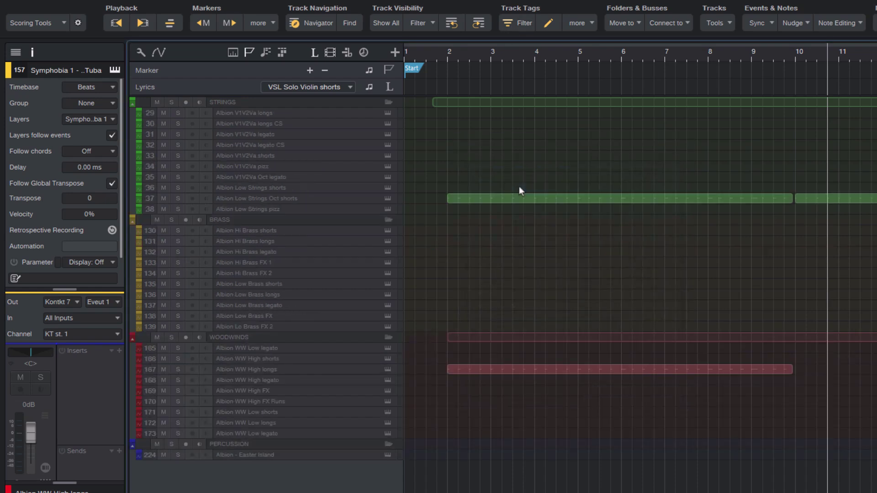
click(509, 23)
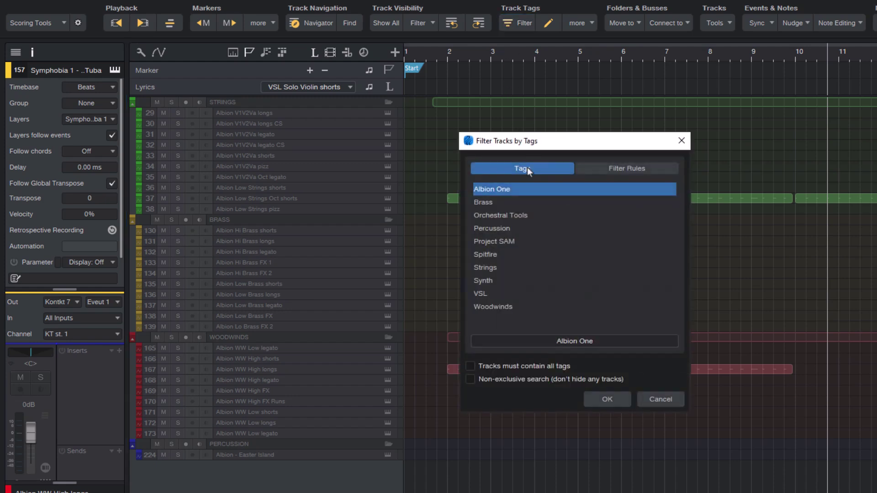
click(498, 267)
key(Return)
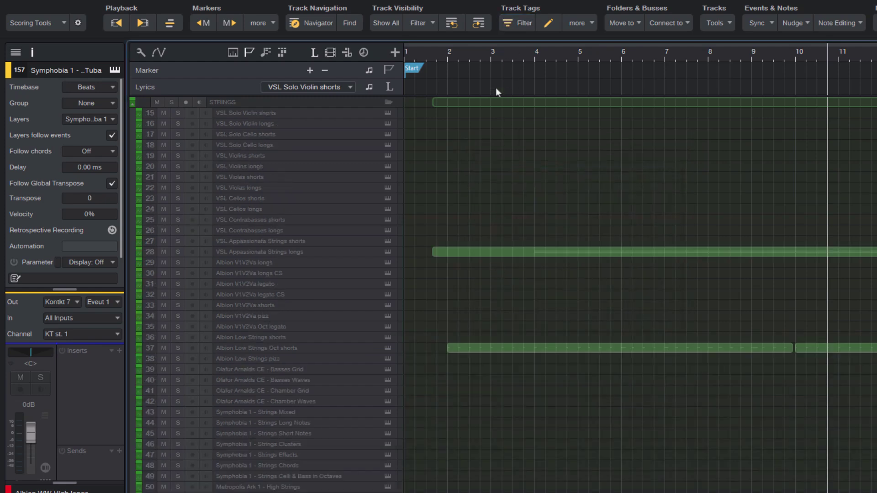
click(511, 27)
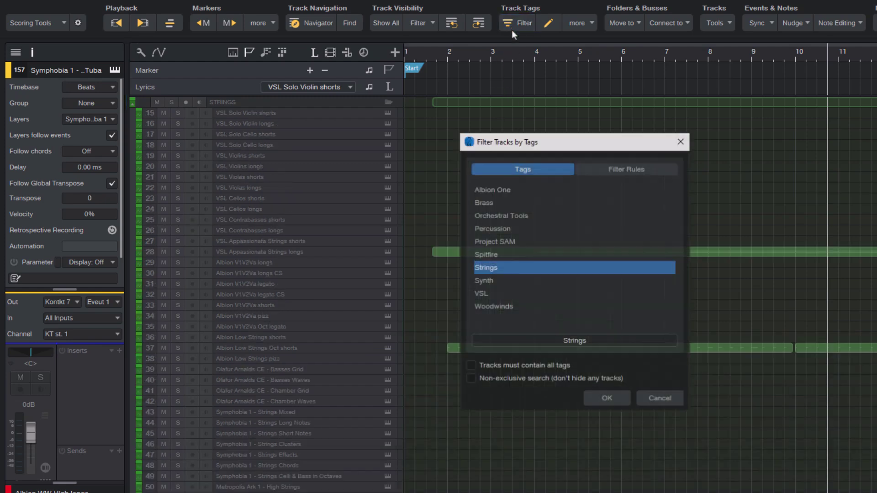
click(497, 228)
key(Return)
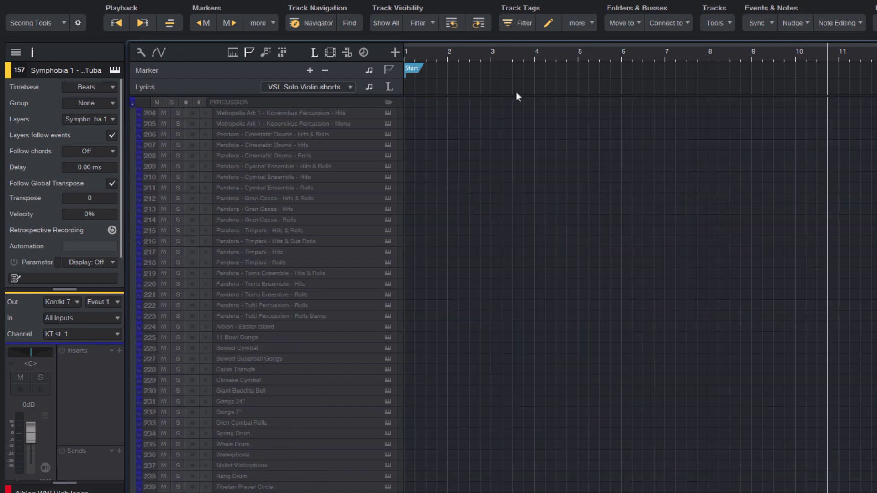
Clear the filter, then filter by Albion One and finally by Project SAM.
click(522, 22)
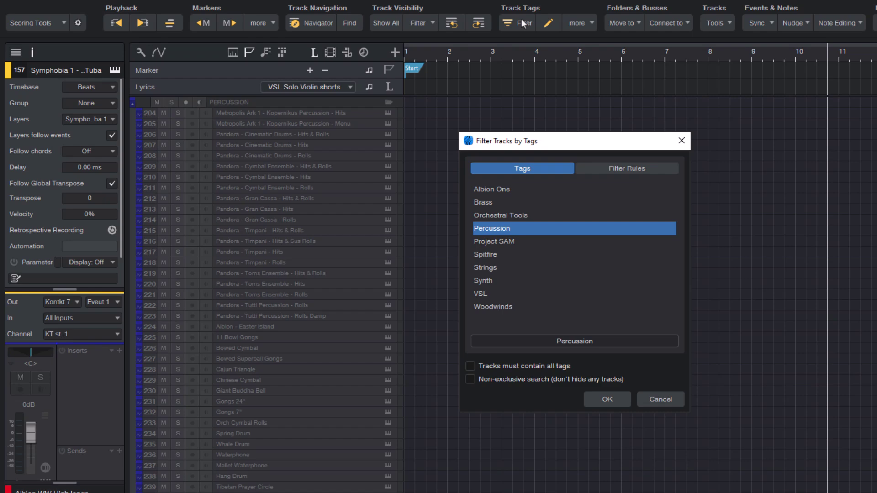
click(522, 22)
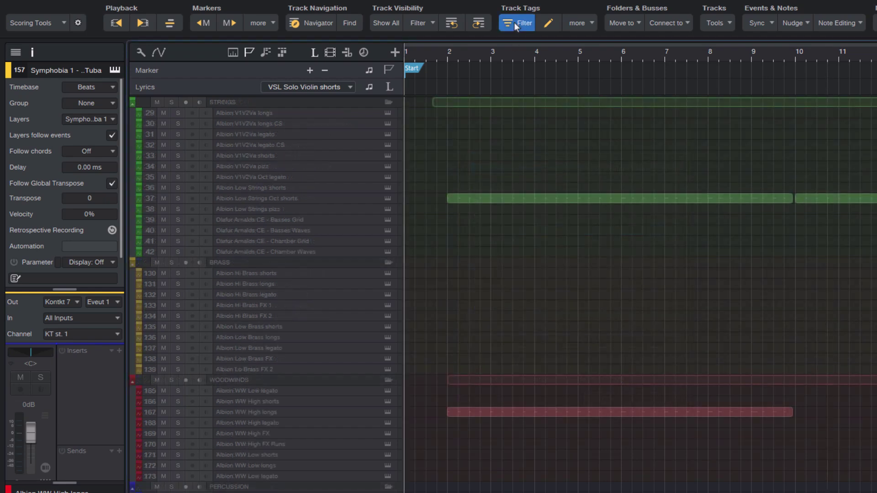
click(515, 23)
click(507, 191)
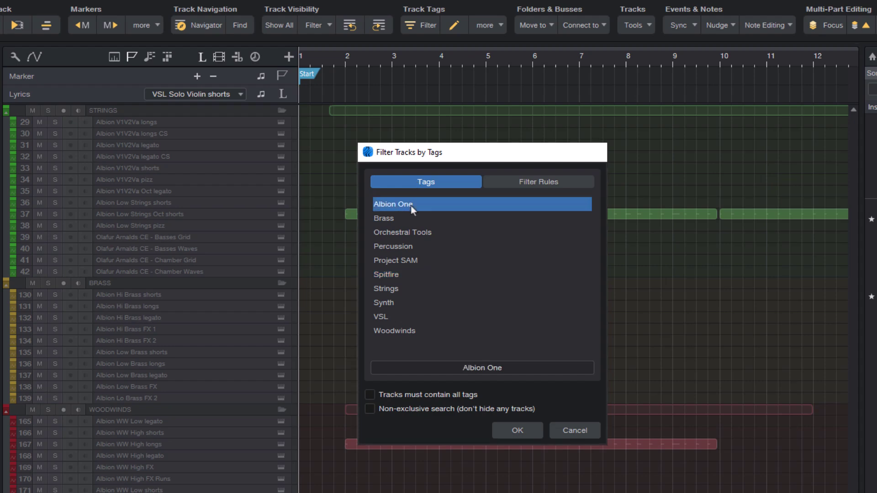
double_click(410, 205)
click(421, 27)
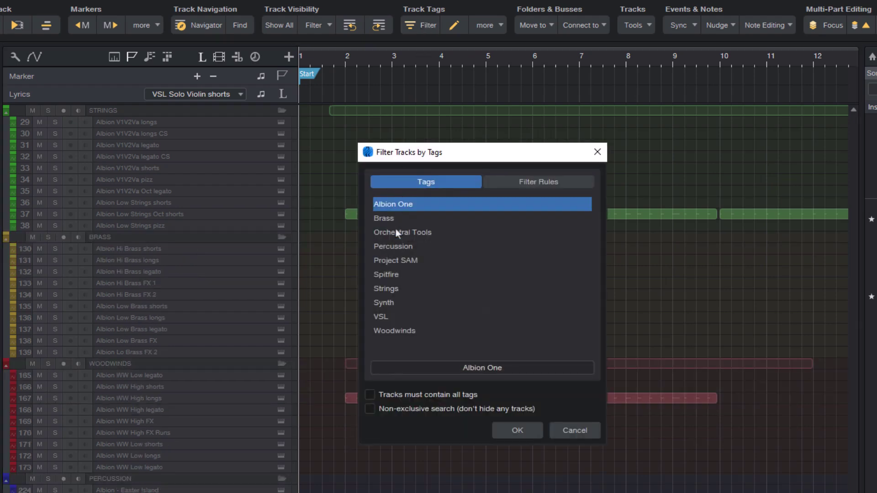
double_click(396, 257)
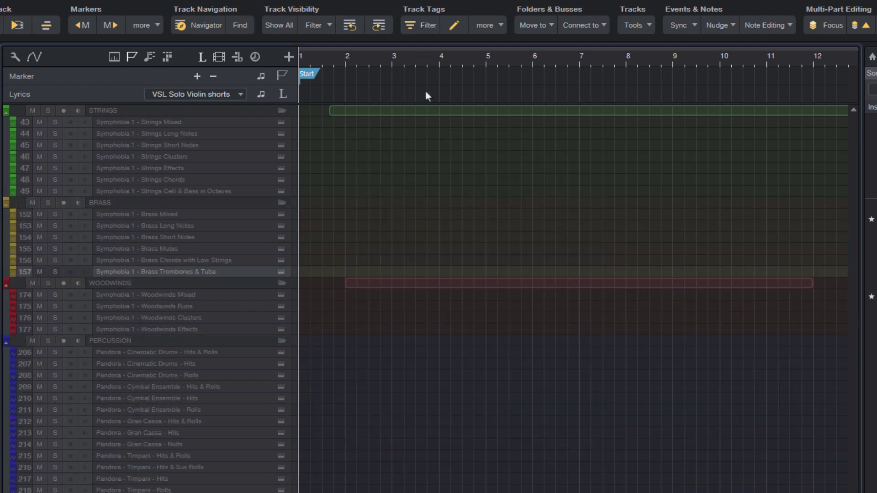
Assign '<' as the Filter Tracks by Tags shortcut and use it to reopen the filter.
click(424, 26)
scroll(424, 224, down, 2)
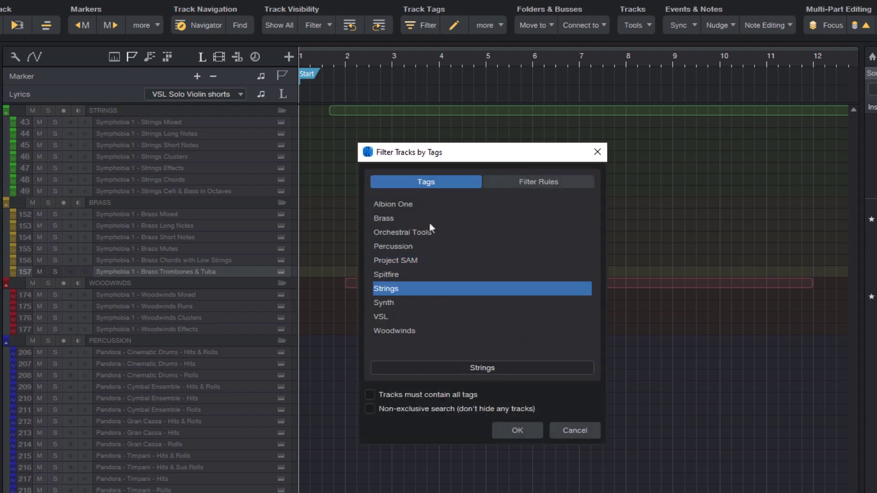
scroll(429, 222, up, 3)
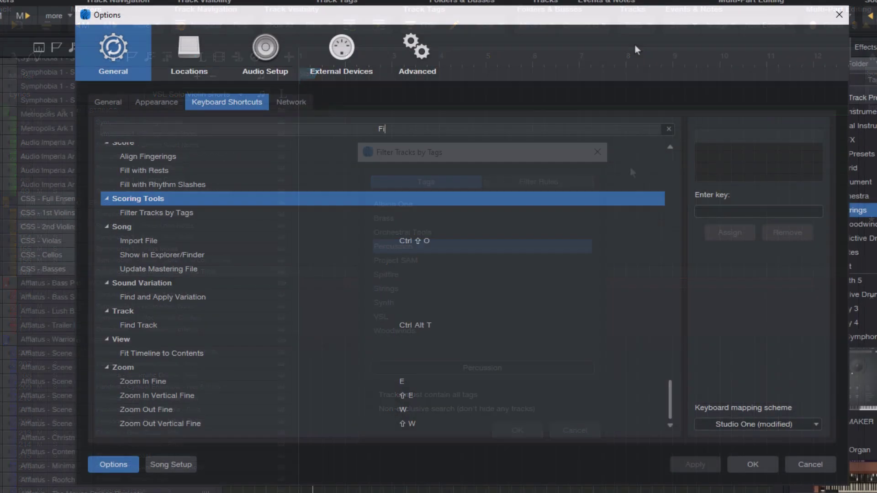
text(lter Tracks)
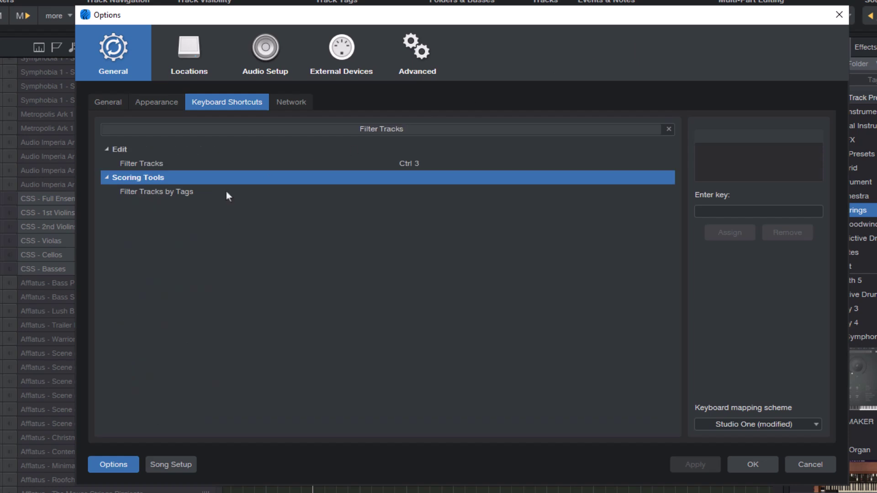
click(226, 192)
click(722, 211)
key(less)
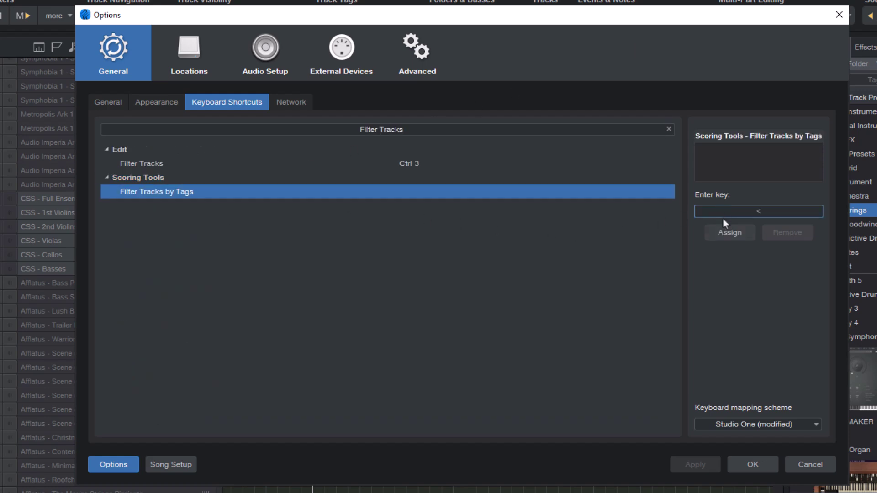
click(728, 233)
click(753, 464)
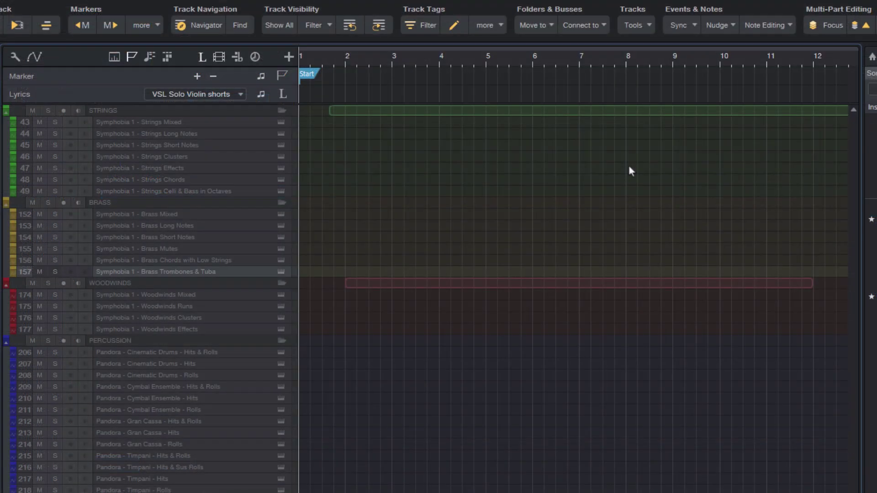
key(less)
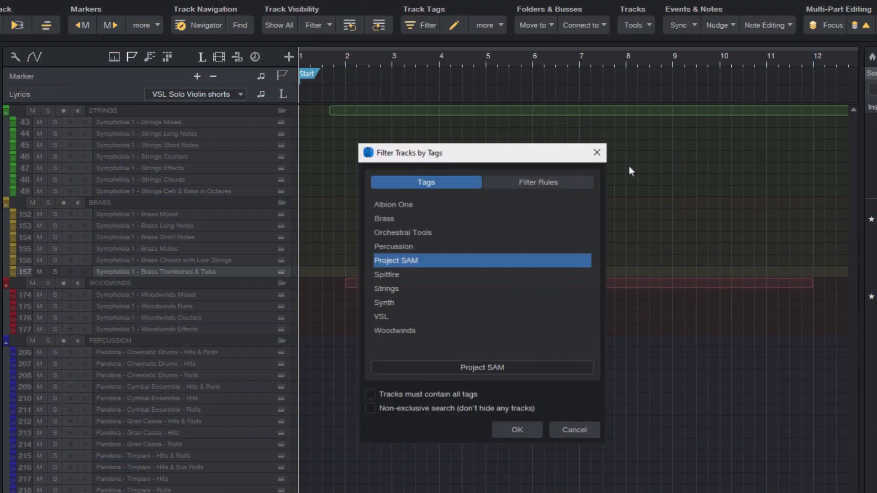
Use the arrow keys to filter by VSL, then by Orchestral Tools.
key(Up)
key(Up)
key(Up)
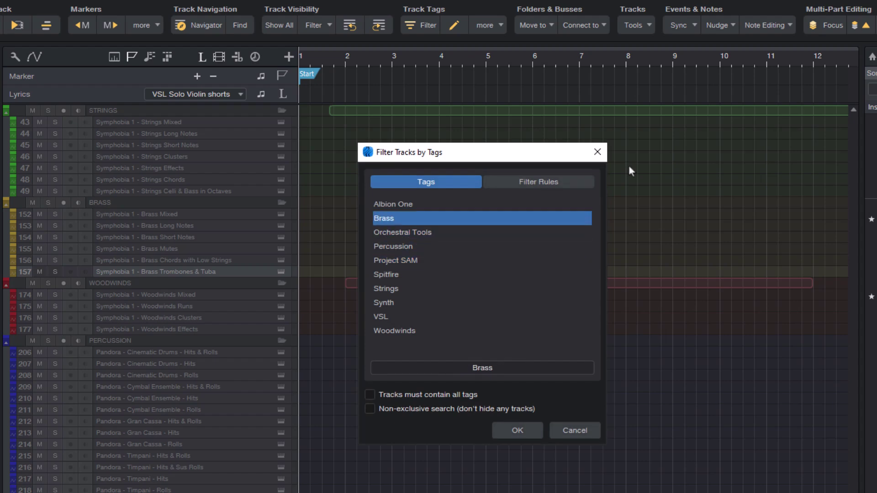
key(Down)
key(Down)
key(Down)
key(Down)
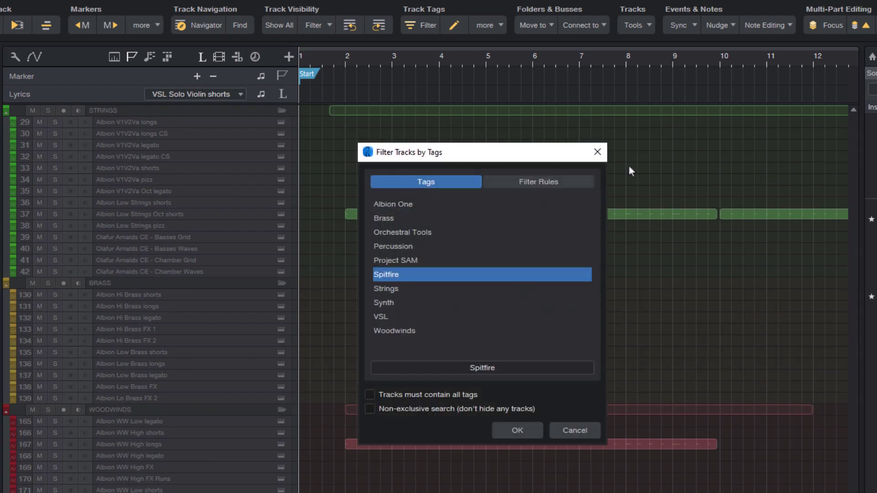
key(Down)
key(Down)
key(Return)
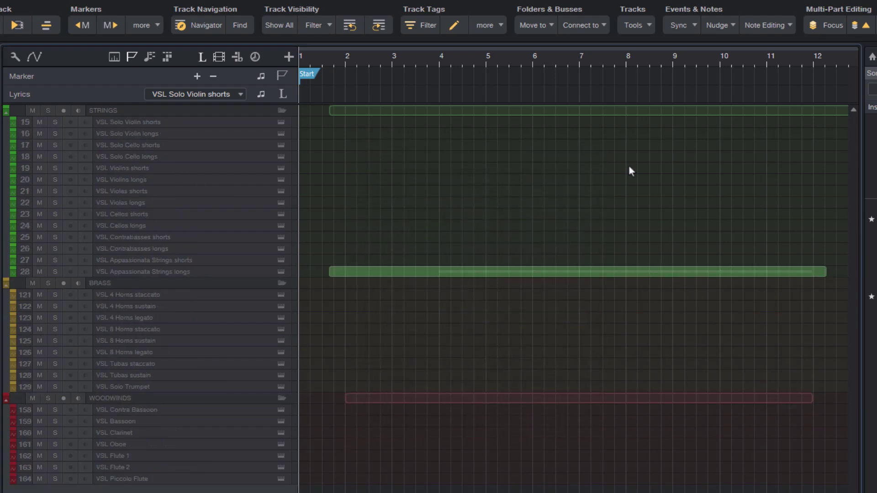
key(ctrl+t)
key(Up)
key(Up)
key(Up)
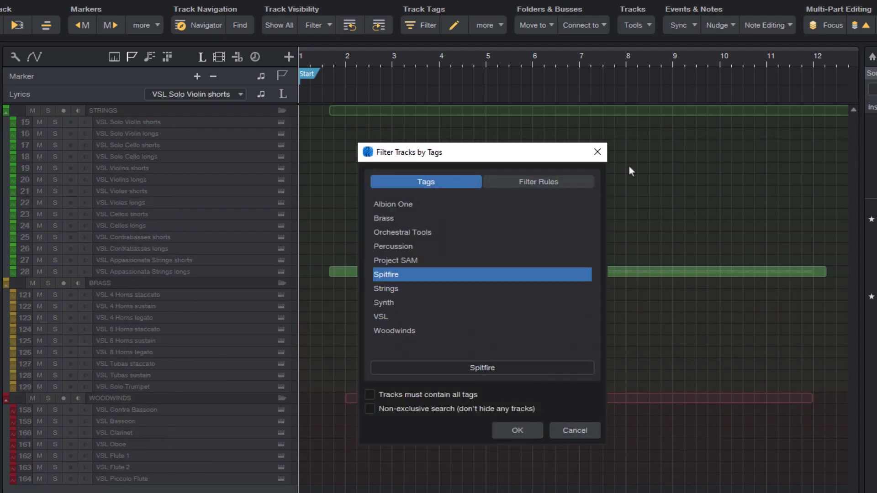
key(Up)
key(Up)
key(Up)
key(Return)
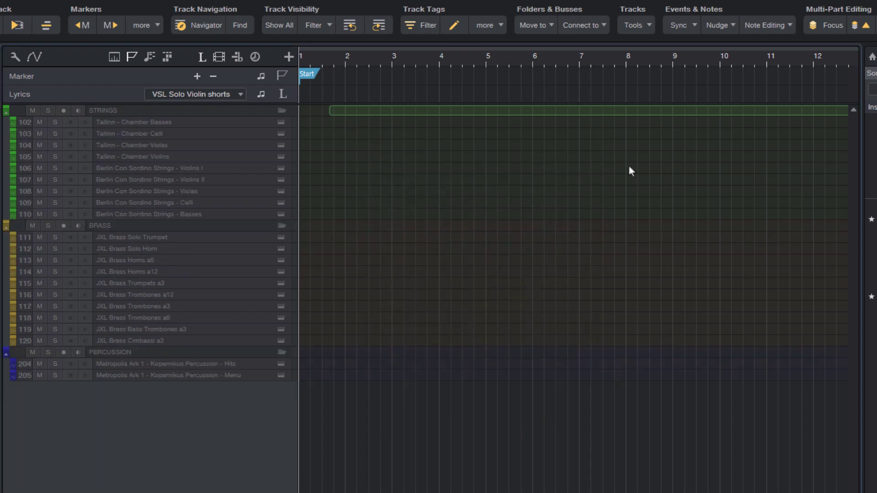
Filter the track list to tracks tagged Brass or Percussion.
key(ctrl+t)
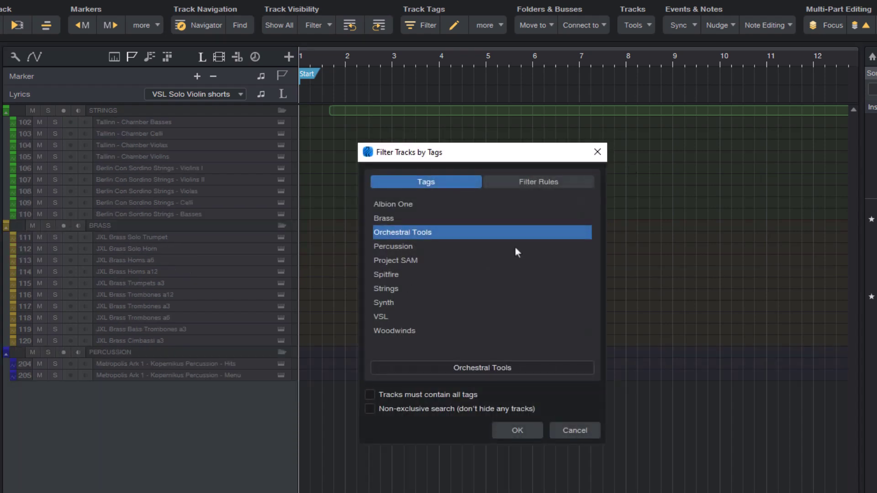
key(Down)
key(Up)
key(Up)
key(Up)
key(Down)
key(Down)
click(496, 284)
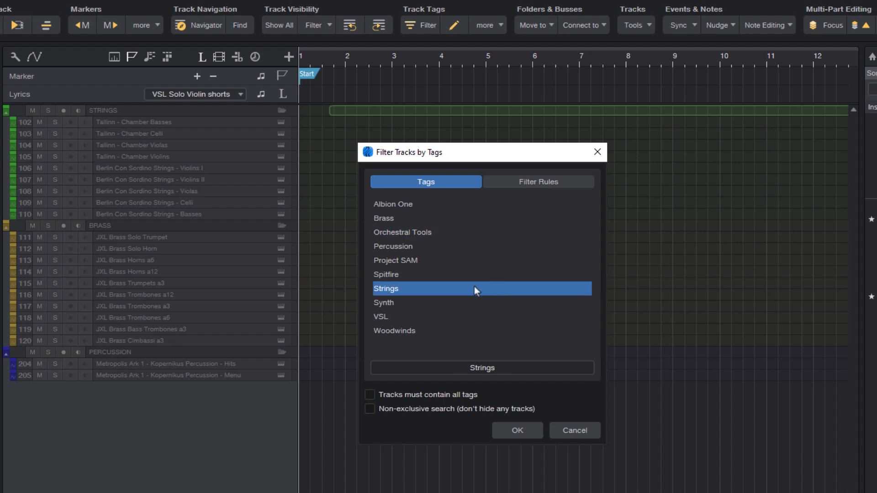
click(464, 218)
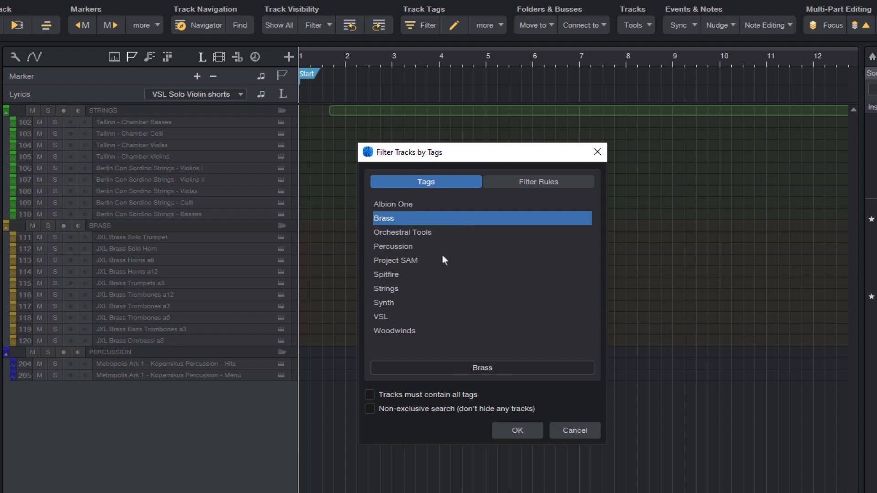
ctrl+click(444, 250)
click(510, 434)
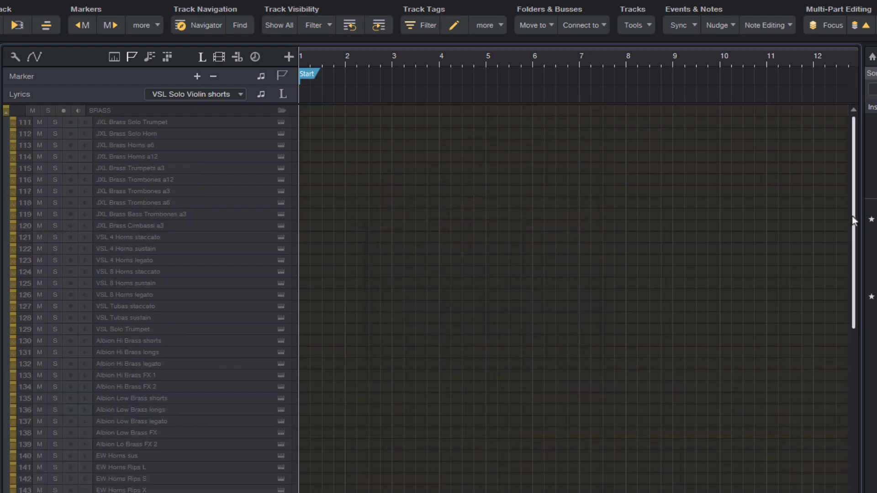
Reopen the tag filter and choose Strings alone, dropping Synth.
drag(853, 274, 853, 183)
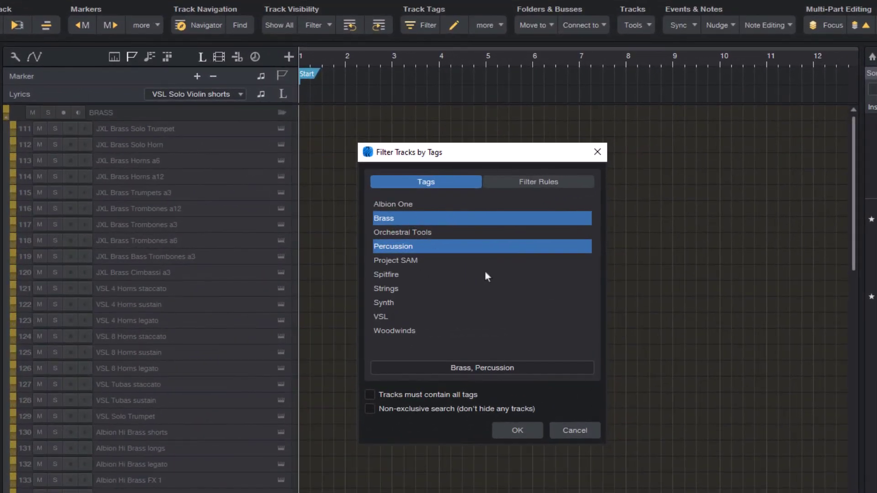
click(392, 289)
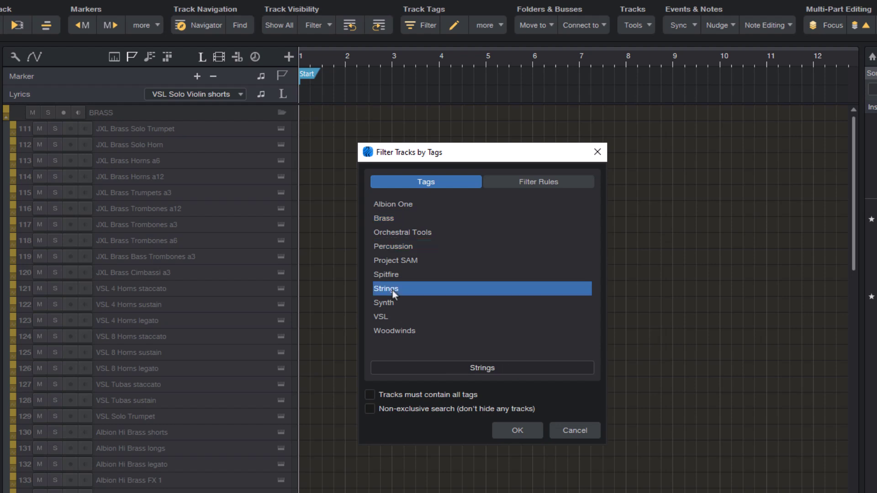
ctrl+click(405, 302)
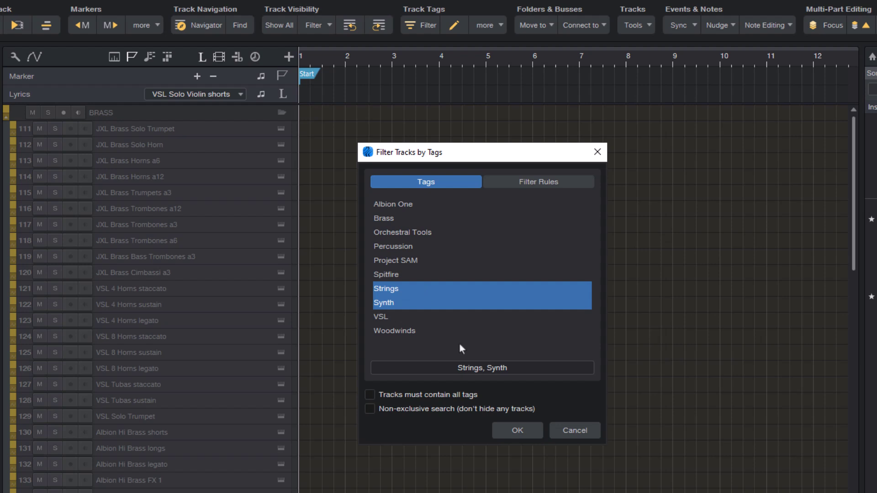
click(402, 289)
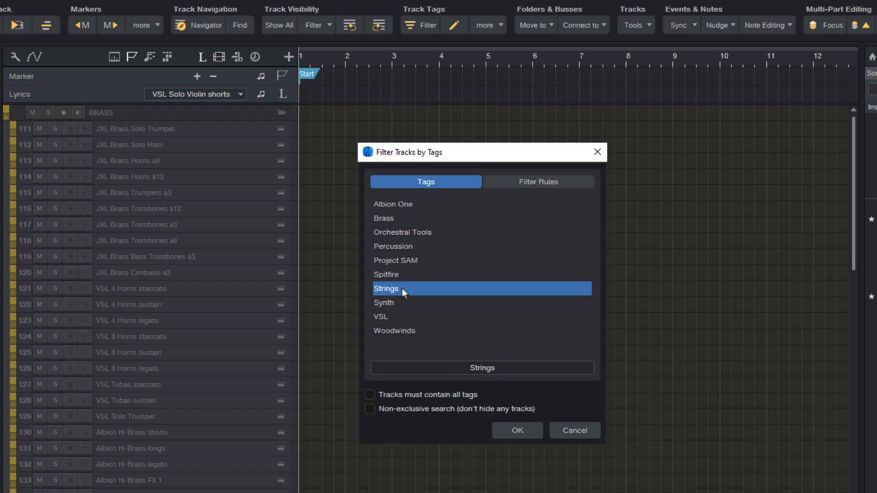
Apply match-all filters: Strings with Orchestral Tools, then Strings with VSL.
ctrl+click(418, 232)
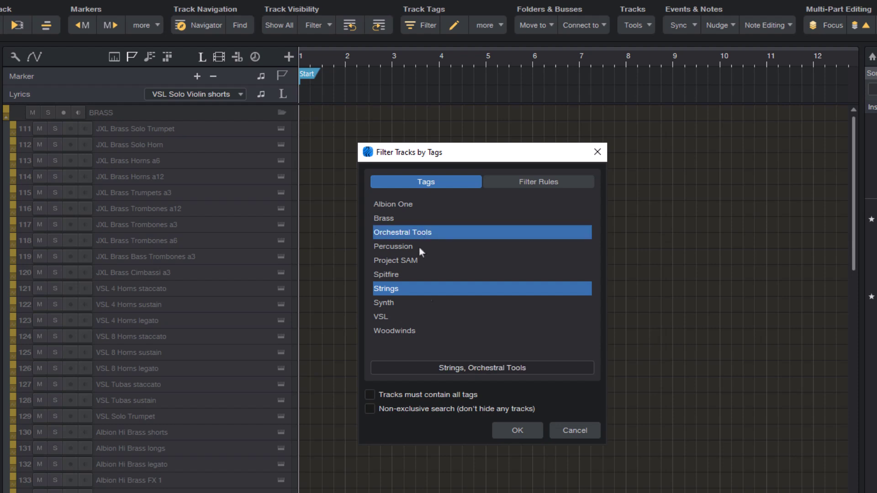
click(406, 398)
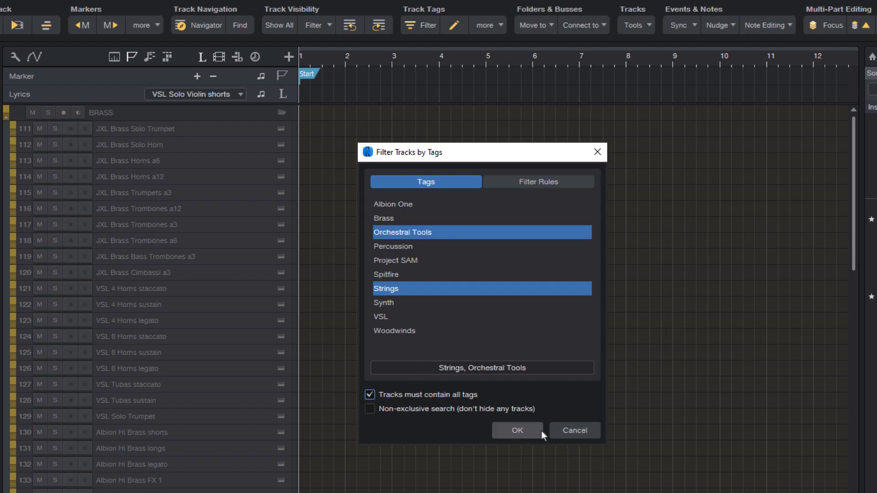
click(517, 431)
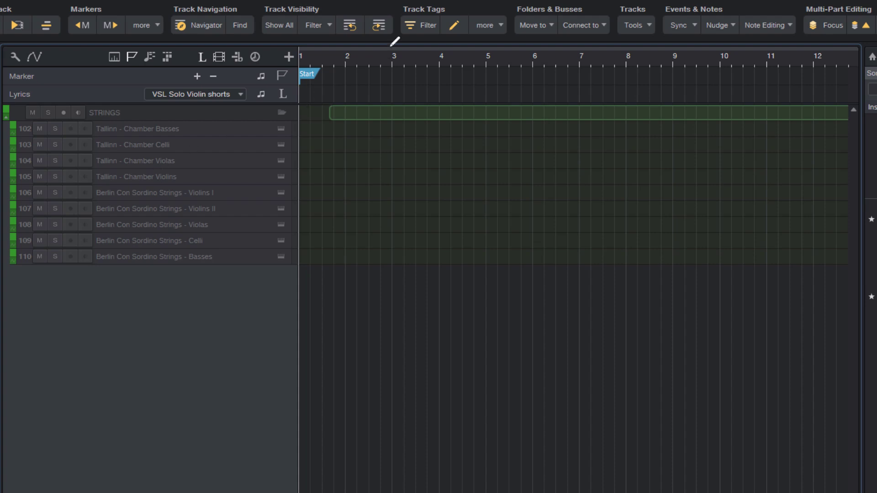
click(415, 29)
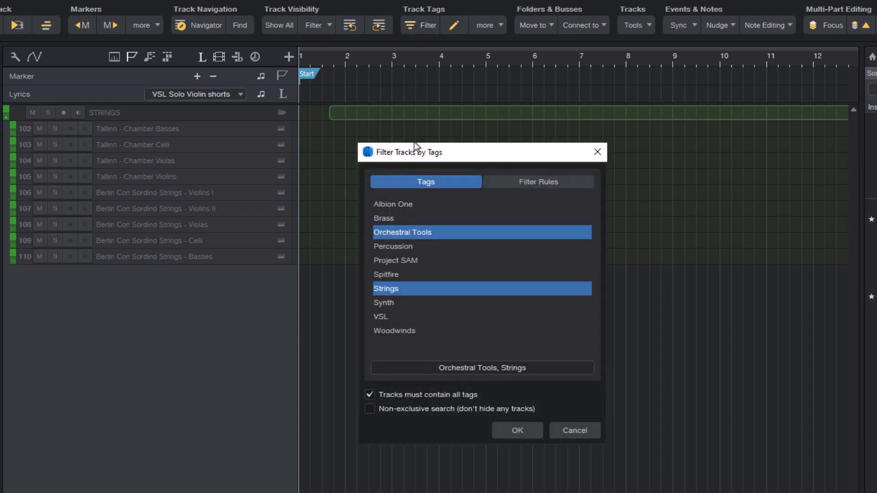
click(406, 293)
click(403, 320)
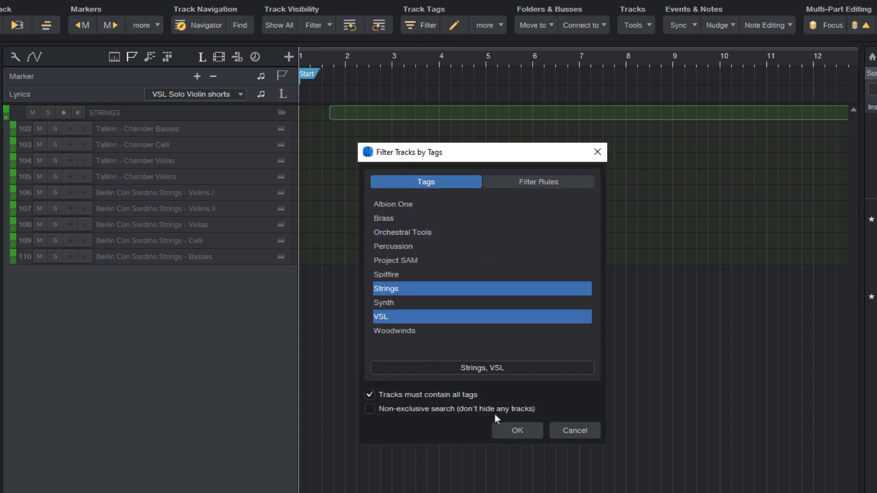
click(519, 432)
Filter by Brass with Orchestral Tools, then by Project SAM with Woodwinds.
click(419, 26)
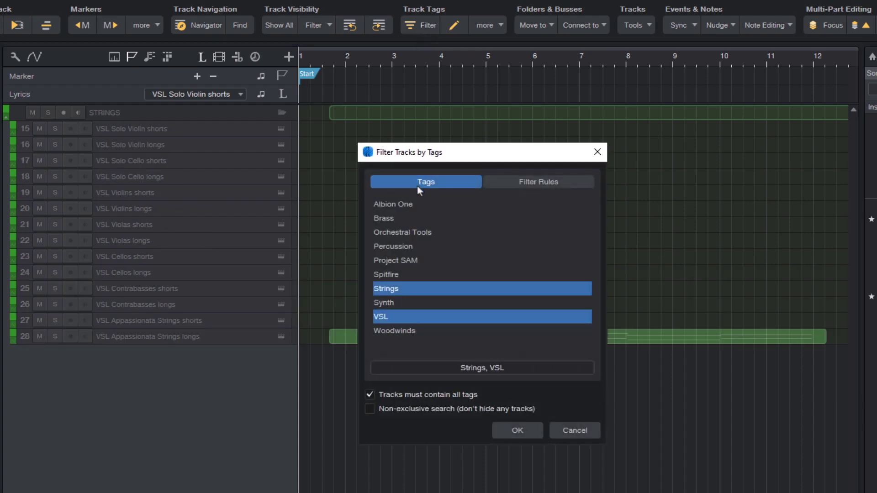
click(408, 219)
click(408, 233)
key(Return)
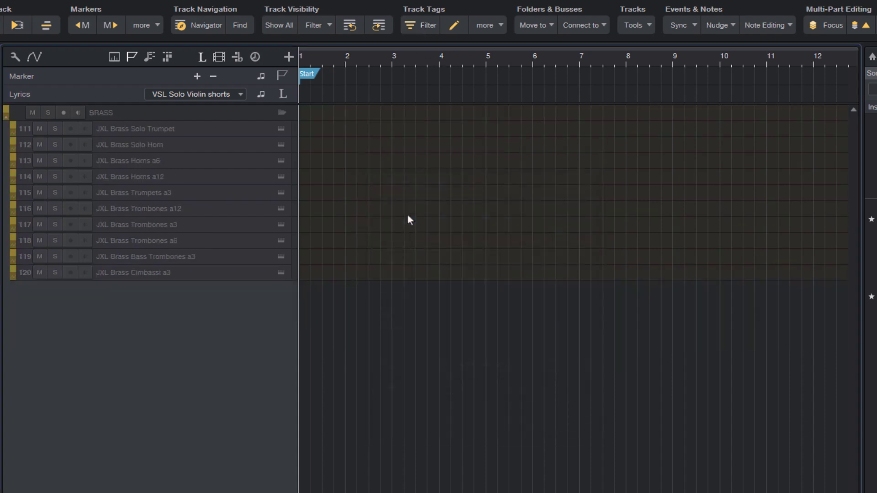
click(426, 28)
click(402, 260)
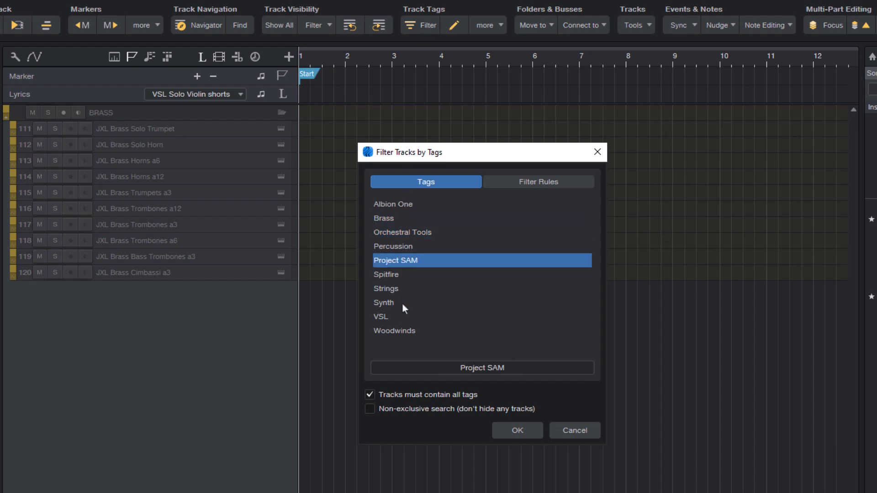
ctrl+click(404, 331)
key(Return)
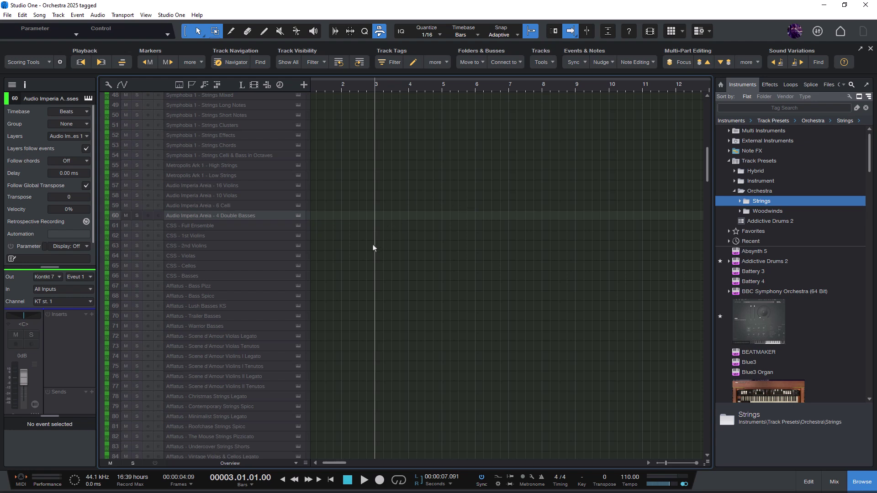
Select the CSS - Full Ensemble track and view its tags without changing them.
click(223, 225)
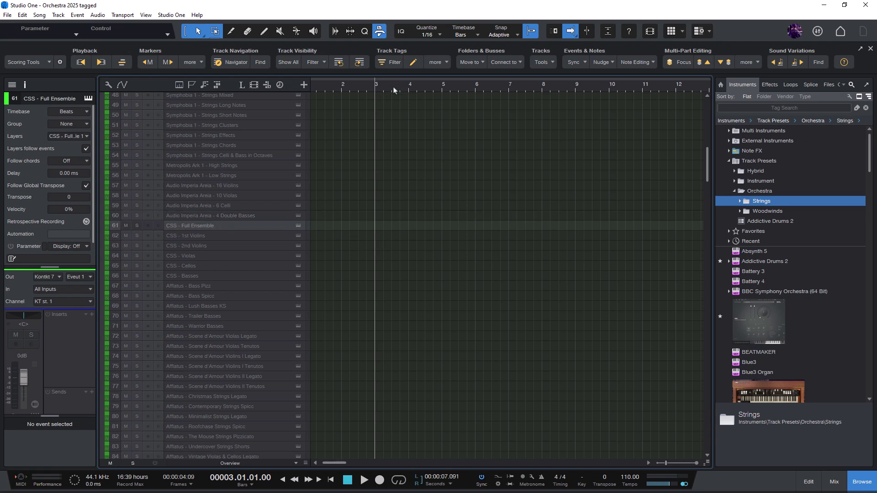
click(413, 62)
key(Escape)
Save the six CSS tracks as an Orchestra preset renamed 'Cinematic Studio Strings'.
shift+click(250, 274)
drag(260, 229, 759, 195)
right_click(775, 225)
click(779, 229)
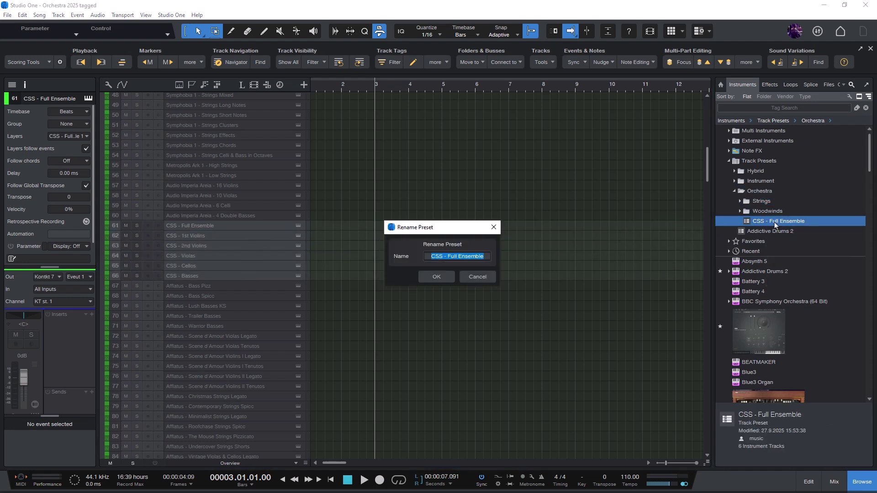
text(Cinematic Studio Strings)
key(Return)
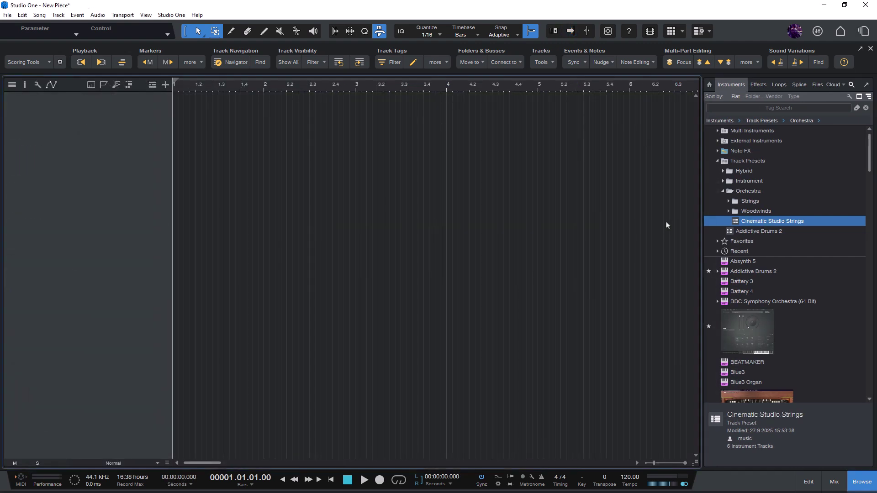
Add the Cinematic Studio Strings preset to the song and check its CSS tracks' tags, selecting Violin.
drag(743, 222, 459, 172)
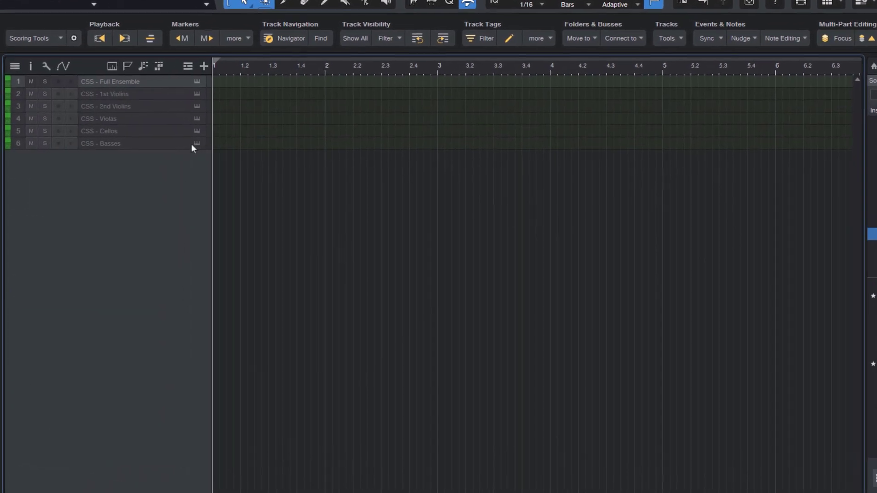
click(553, 28)
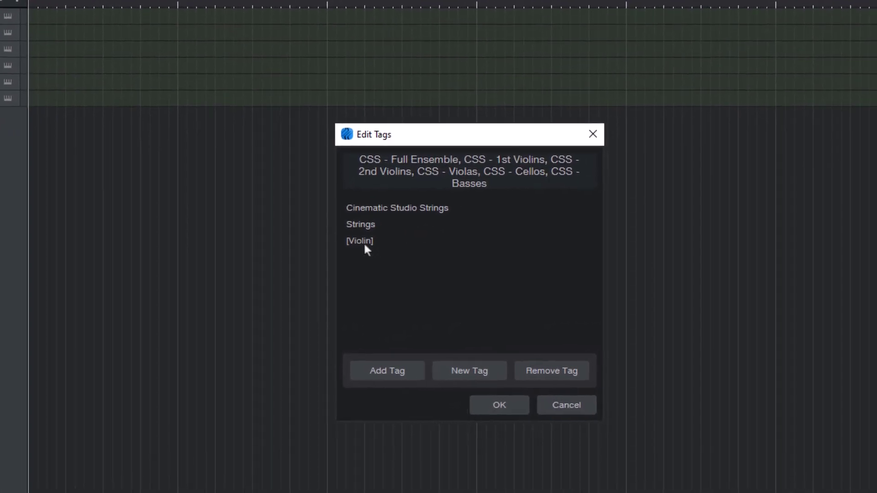
click(386, 245)
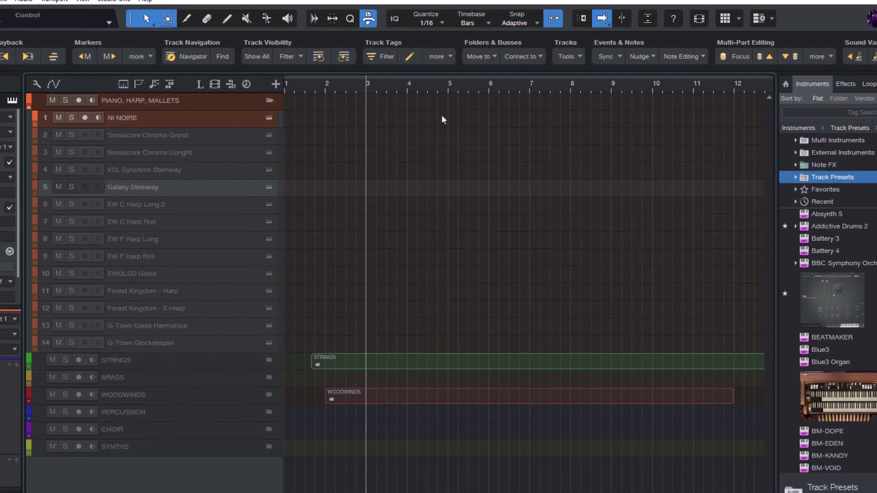
Restore the legacy track tags for 127 tracks and dismiss the report.
click(438, 54)
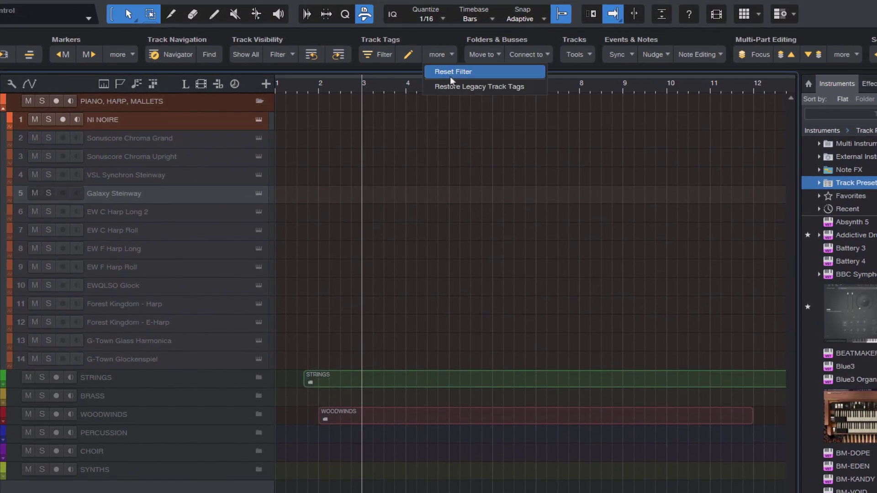
click(476, 92)
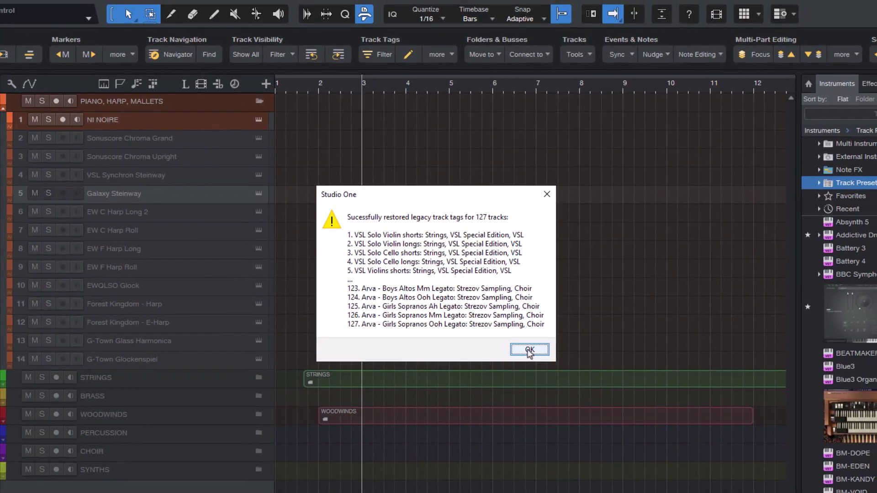
click(529, 350)
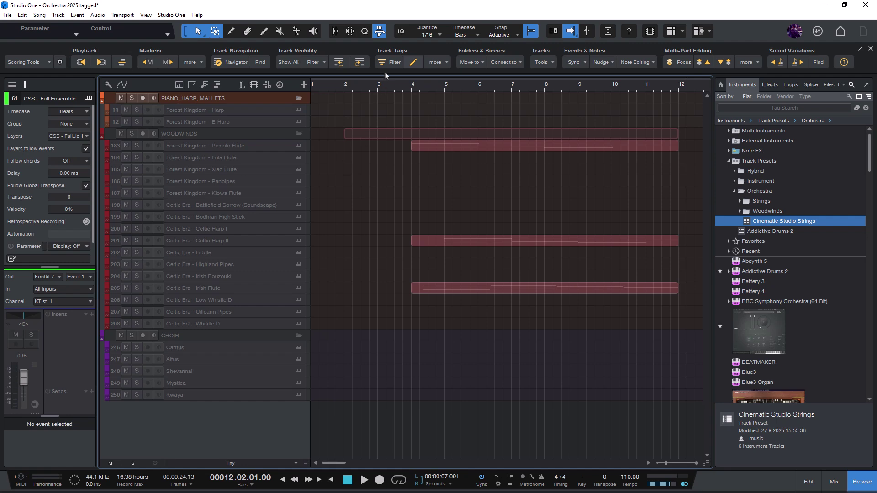
In the track tag filter, choose the Strings and Woodwinds tags.
click(387, 62)
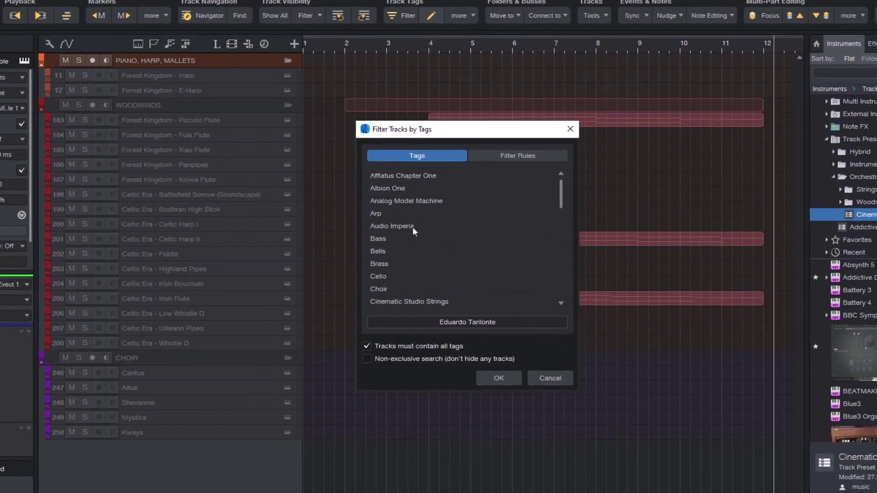
scroll(412, 227, down, 7)
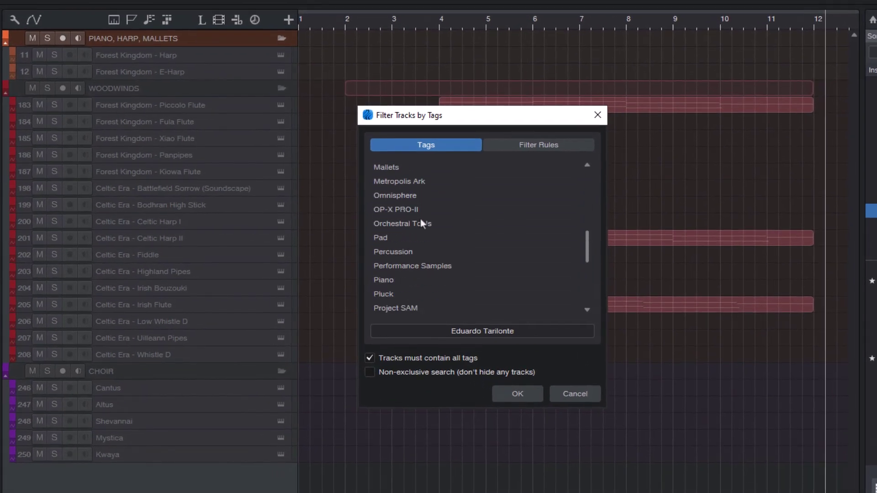
scroll(422, 223, down, 3)
scroll(421, 223, down, 3)
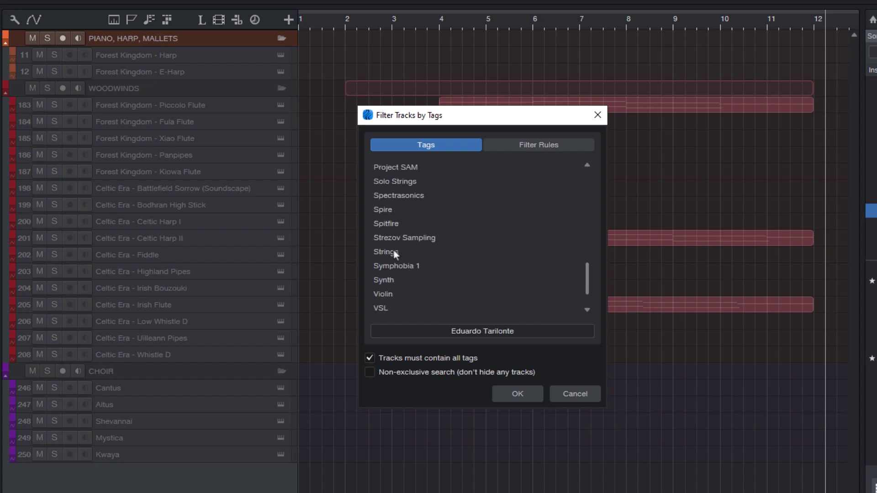
click(394, 251)
scroll(411, 252, down, 3)
click(409, 295)
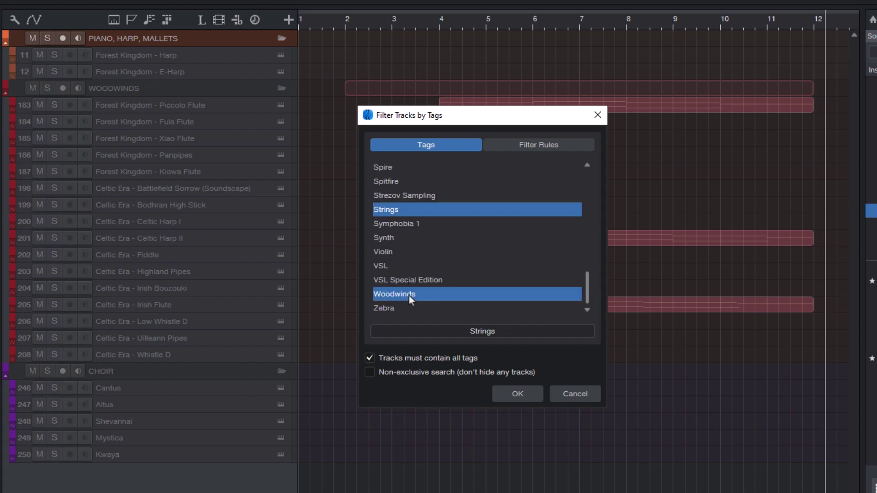
Save a new 'Strings & Woodwinds' rule that matches any tag, and apply the filter.
click(518, 146)
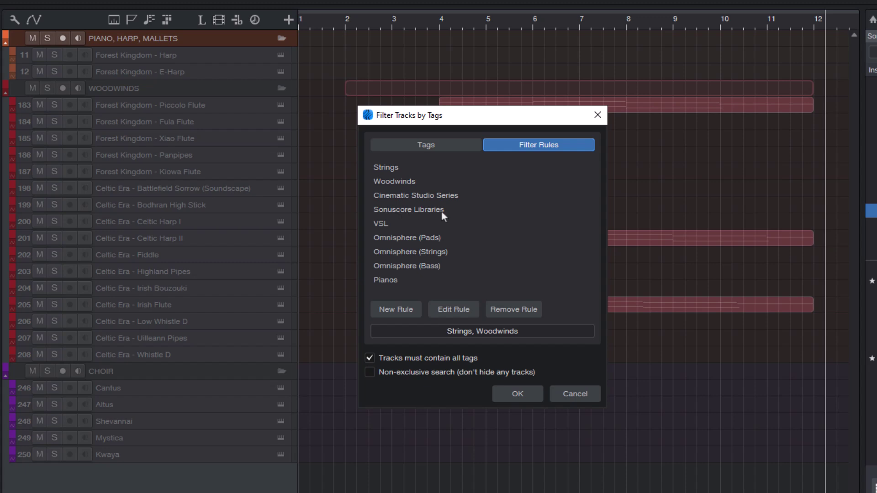
click(390, 311)
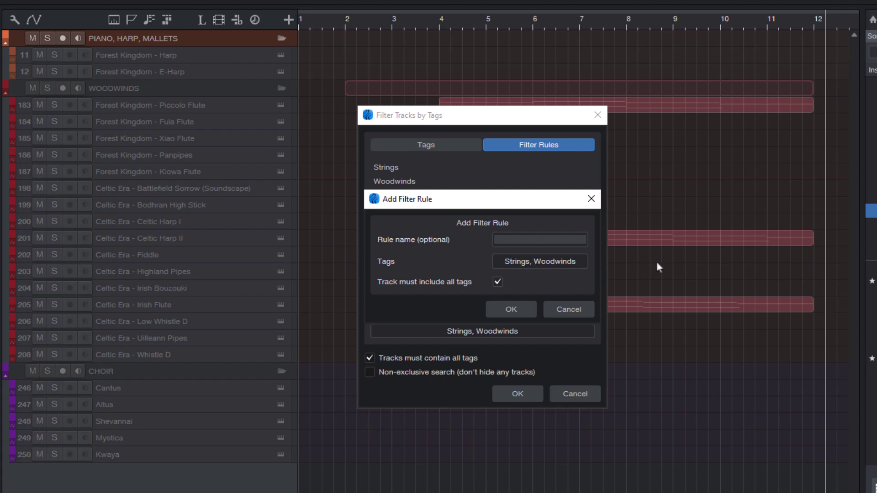
text(Strings & Woodwinds)
click(498, 282)
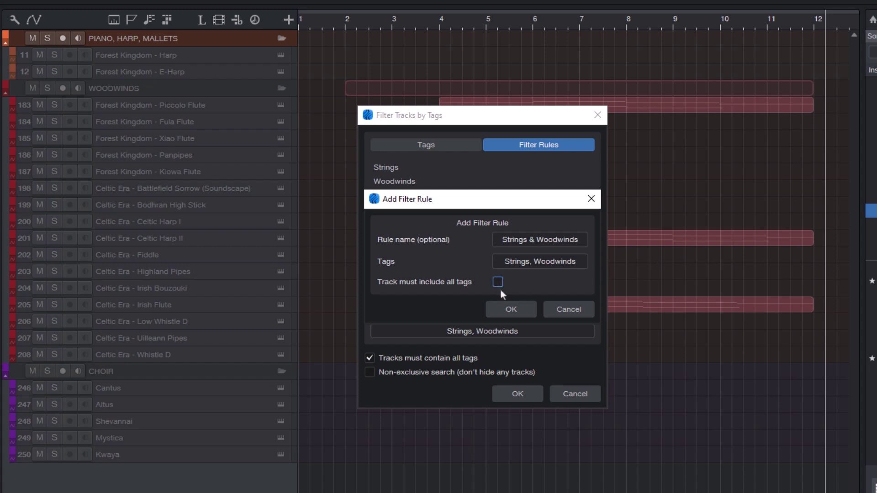
click(507, 311)
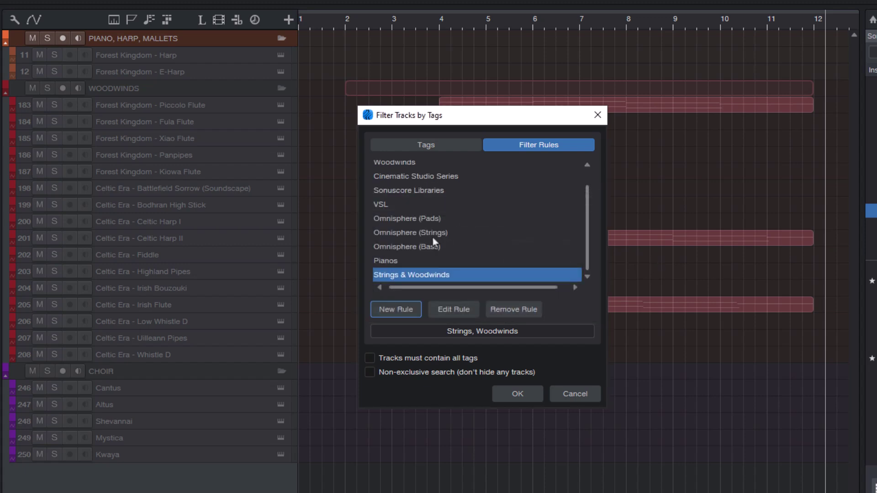
click(527, 396)
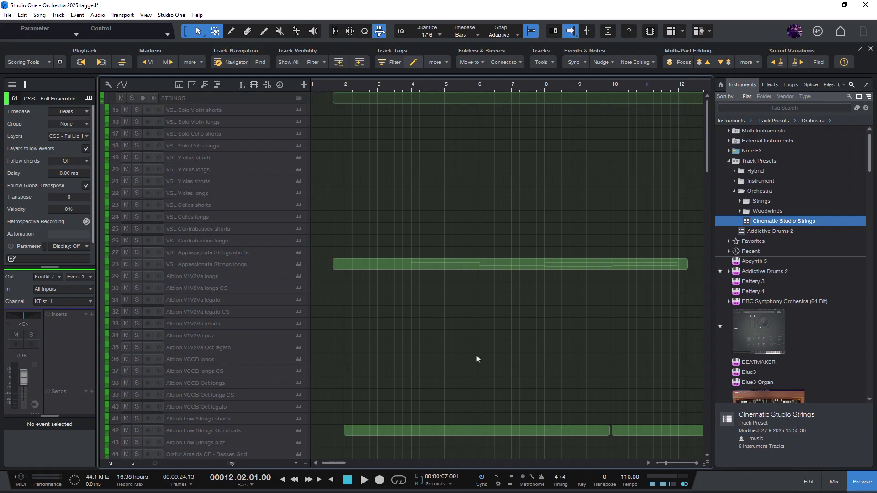
Add a Filter Tracks by Tags command to the macro using the Sonuscore Libraries rule.
drag(708, 161, 708, 254)
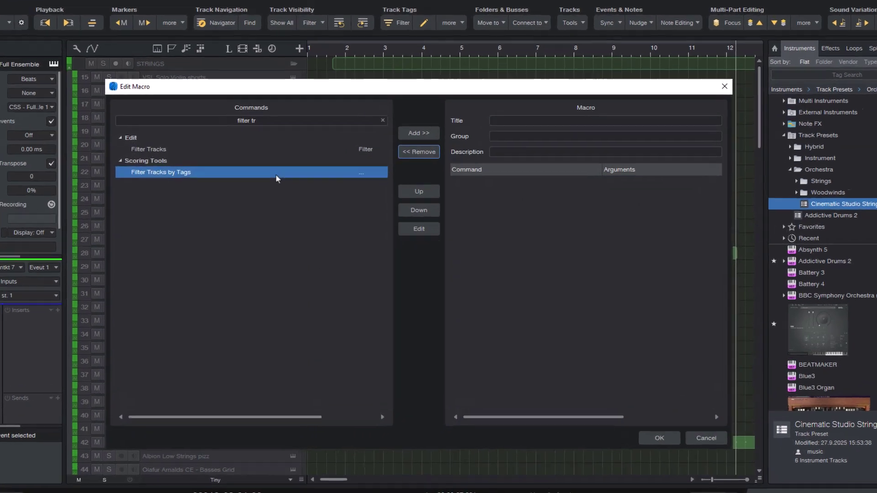
double_click(273, 195)
double_click(448, 201)
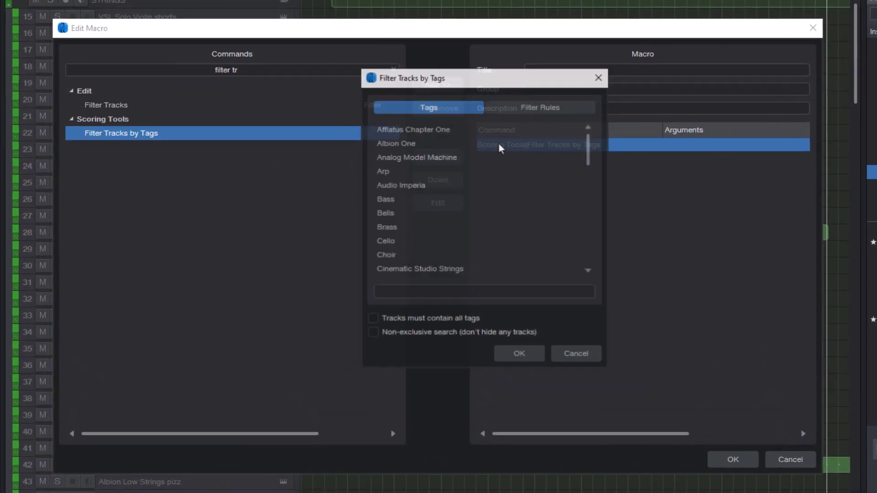
click(505, 105)
click(420, 171)
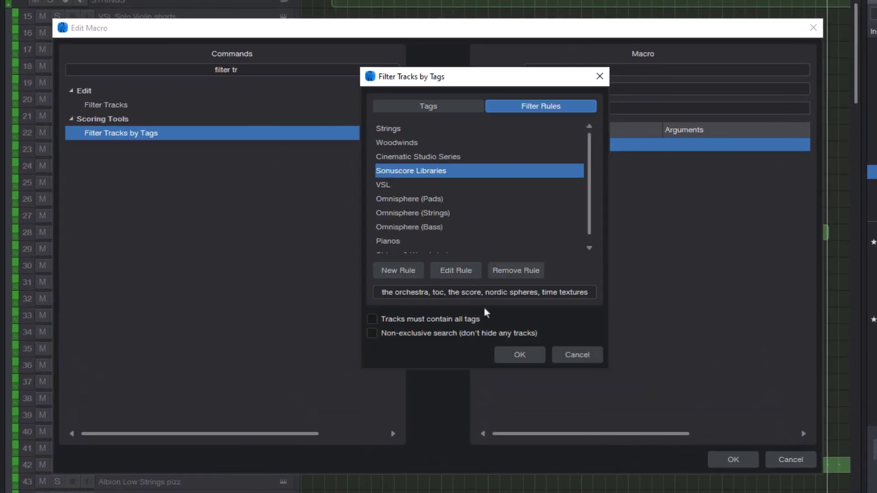
click(521, 355)
Title the macro 'Show Sonuscore Libraries'.
click(591, 68)
text(Show Sonuscore Libraries)
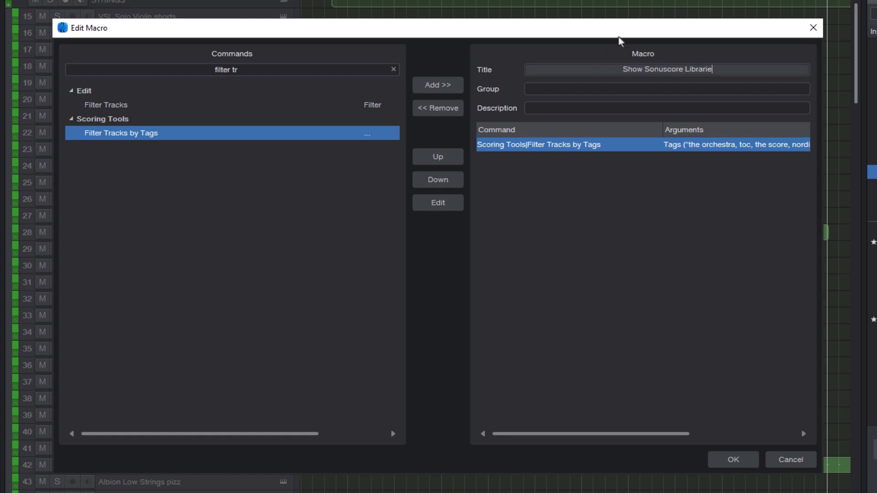
click(596, 210)
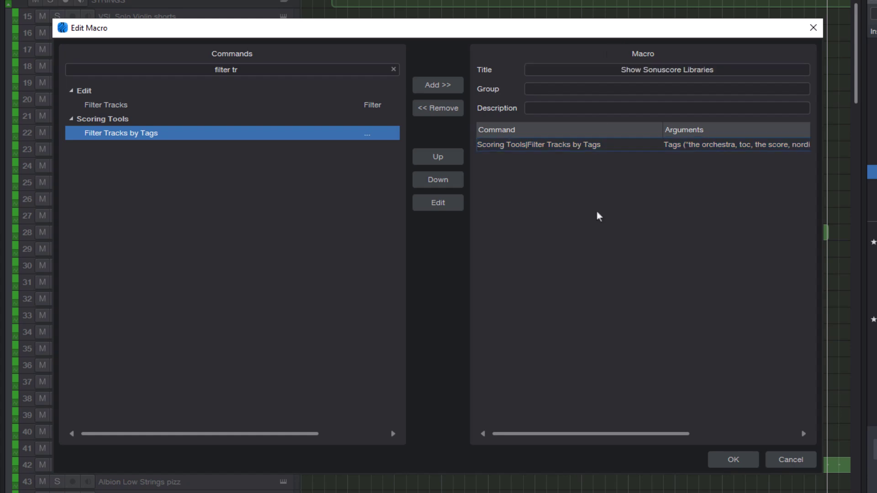